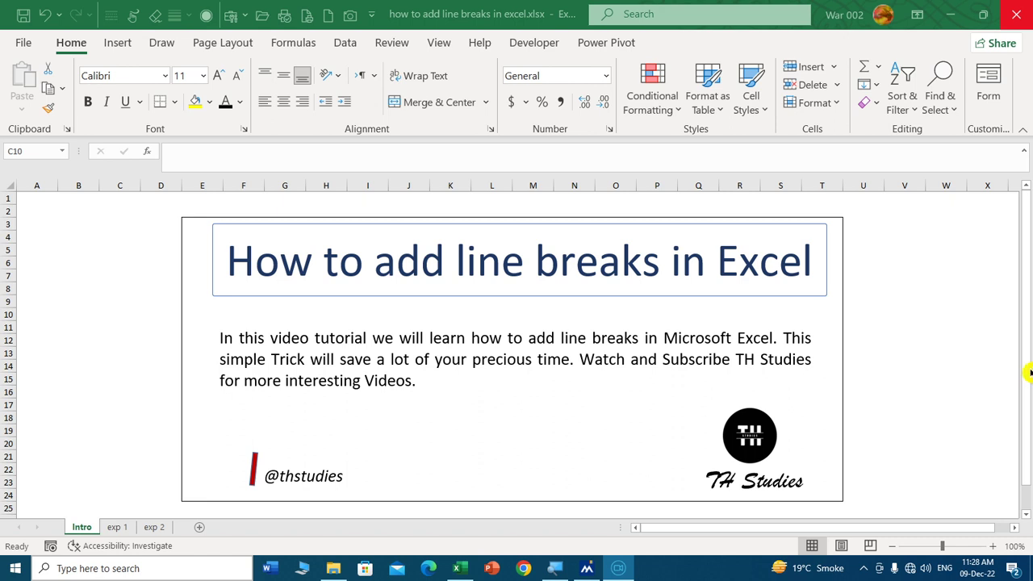
# Open the exp 1 sheet, scroll through its employee table, and select Address cells I5:I9
pyautogui.click(118, 526)
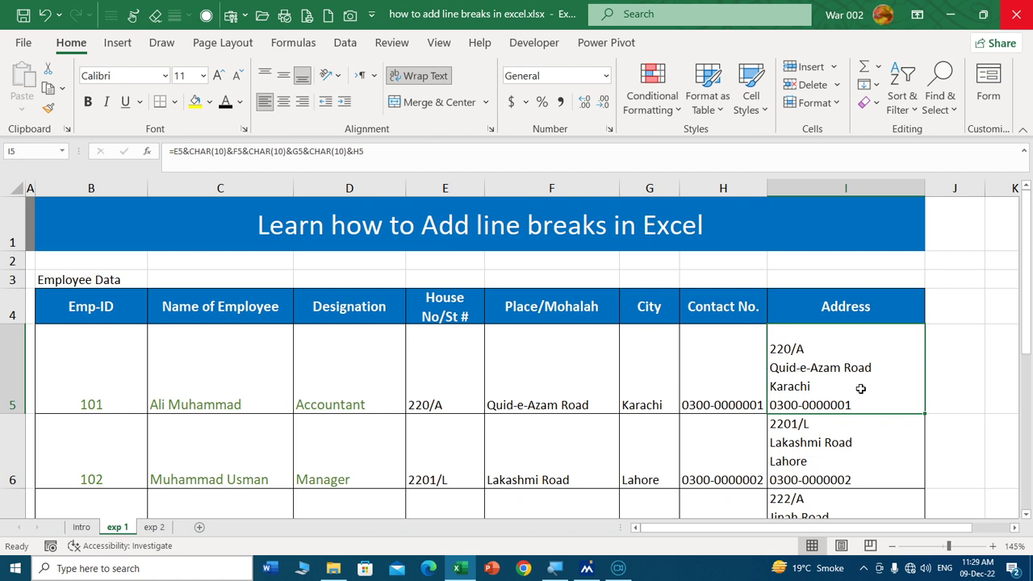
pyautogui.scroll(-2, 860, 388)
pyautogui.scroll(1, 823, 383)
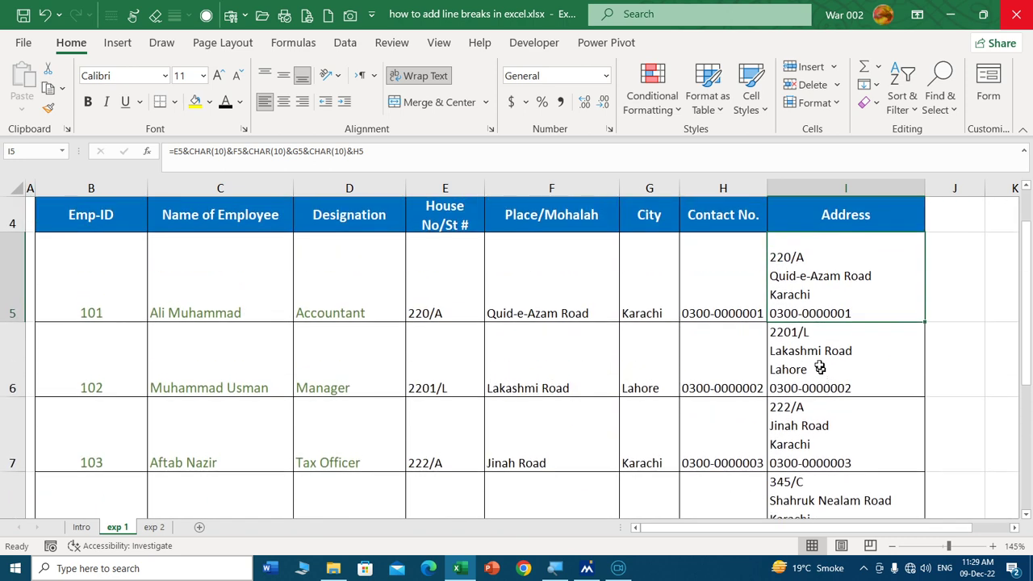
pyautogui.moveTo(823, 292); pyautogui.dragTo(836, 460)
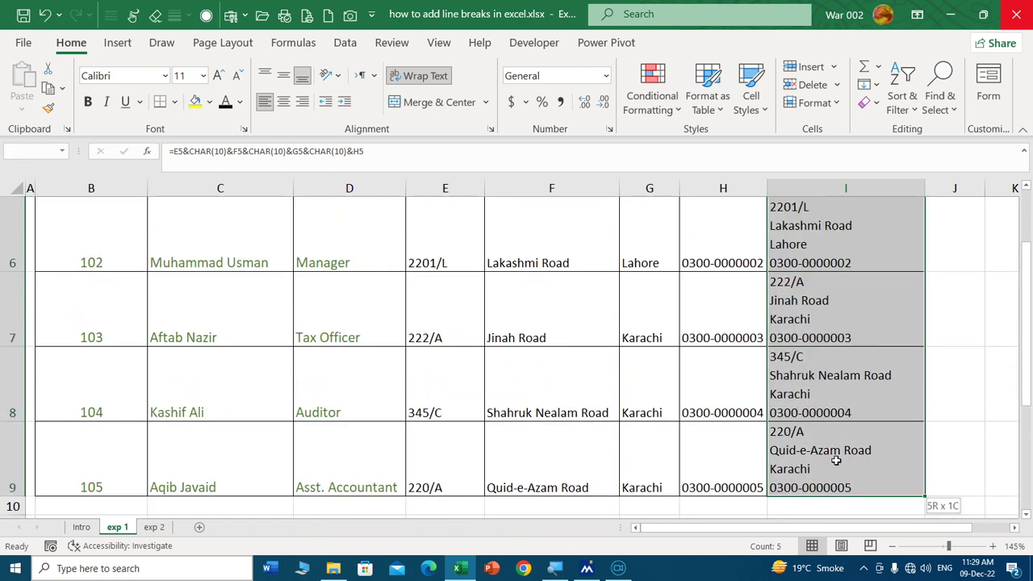
# Clear the old addresses from I5:I9 and shrink row 5 back to single-line height
pyautogui.scroll(1, 836, 460)
pyautogui.press('Delete')
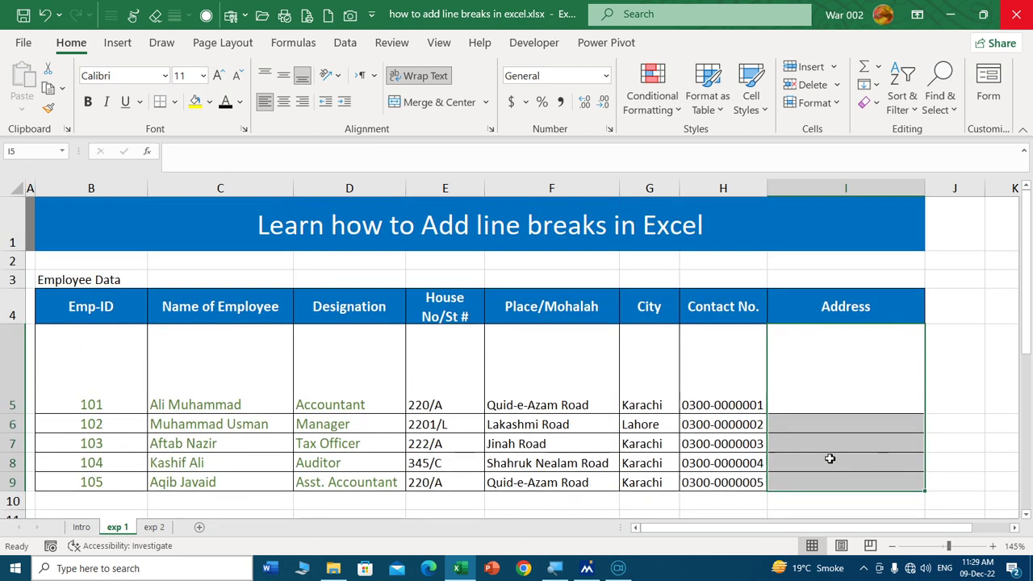
pyautogui.moveTo(12, 413); pyautogui.dragTo(12, 344)
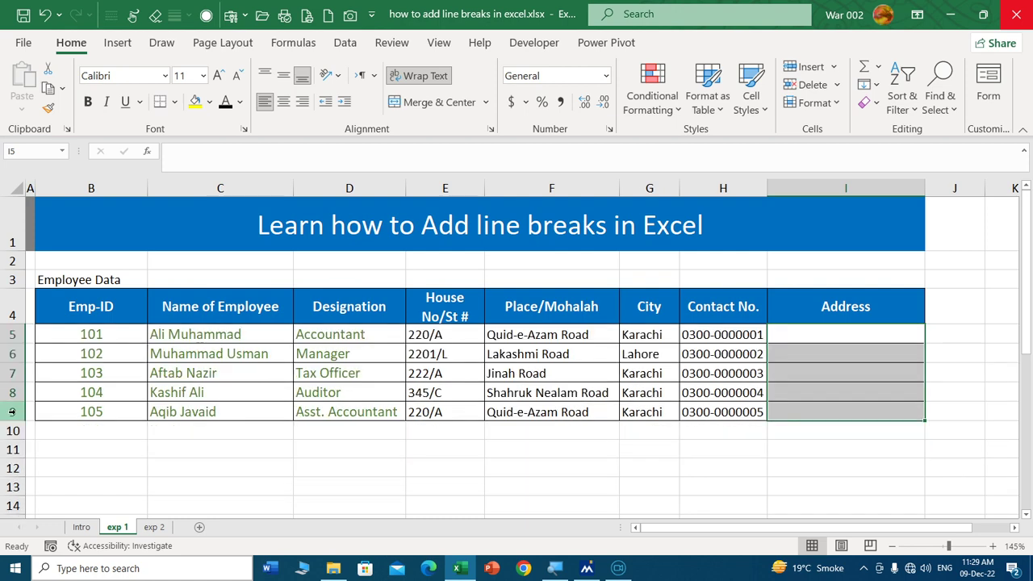
pyautogui.click(325, 482)
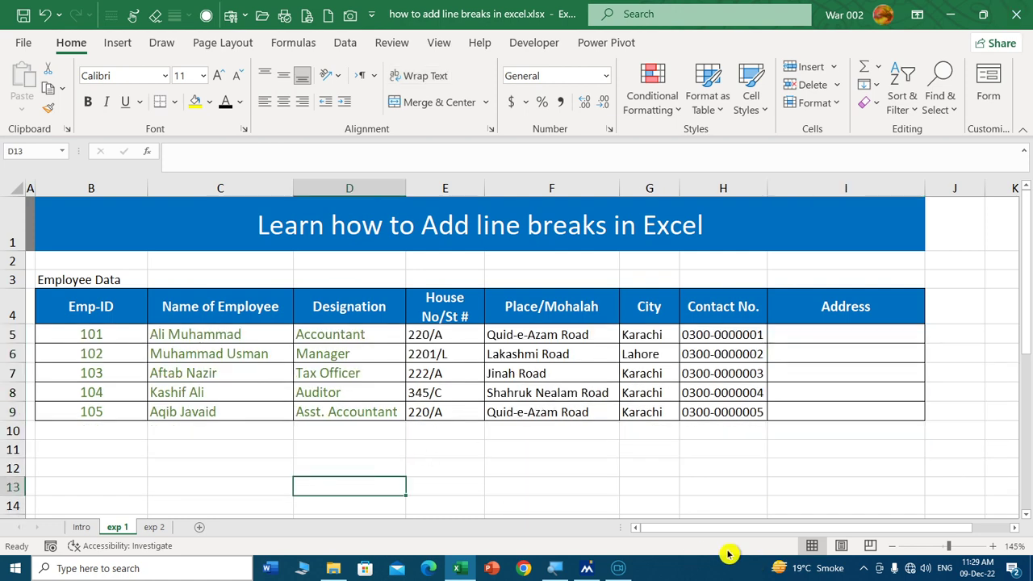
pyautogui.moveTo(691, 528); pyautogui.dragTo(730, 527)
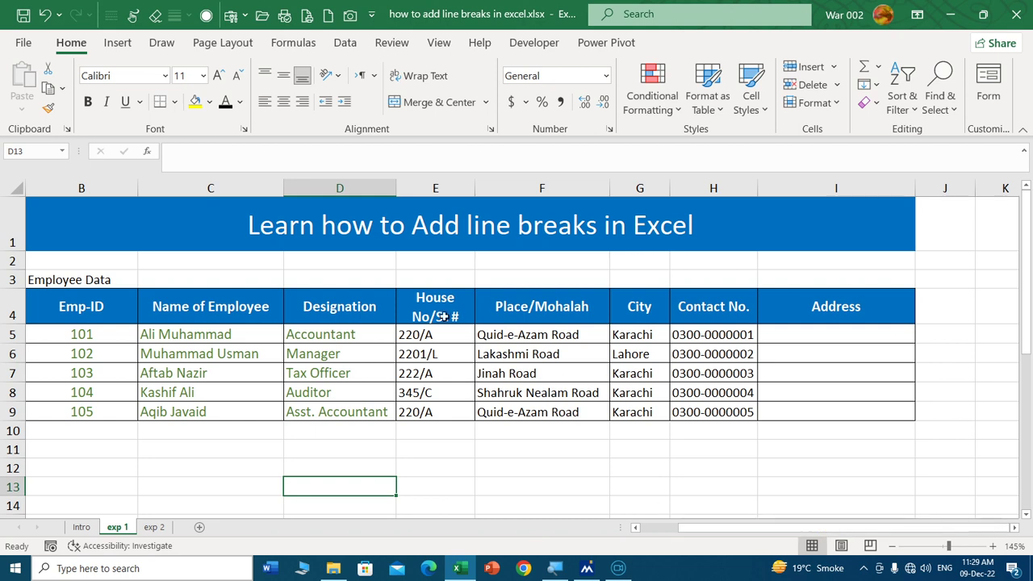
# Shade the house, place, city and contact block E4:H9 light grey
pyautogui.moveTo(443, 317); pyautogui.dragTo(708, 411)
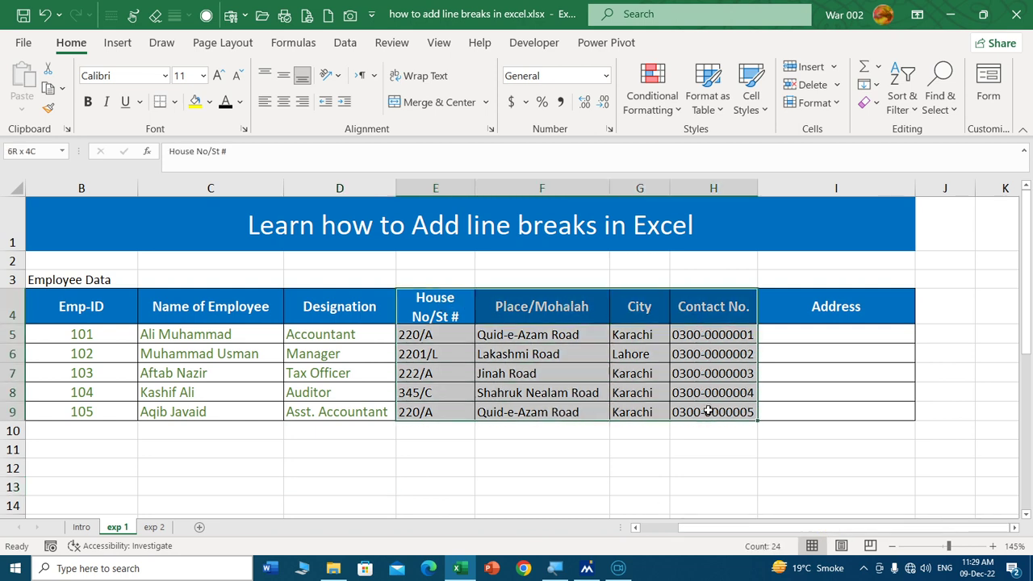
pyautogui.click(209, 102)
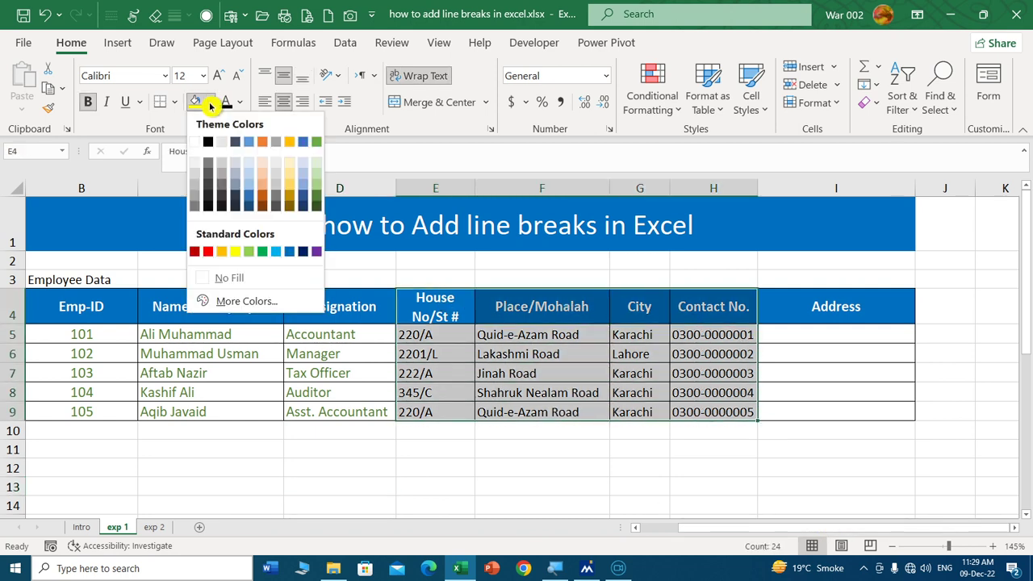
pyautogui.click(195, 164)
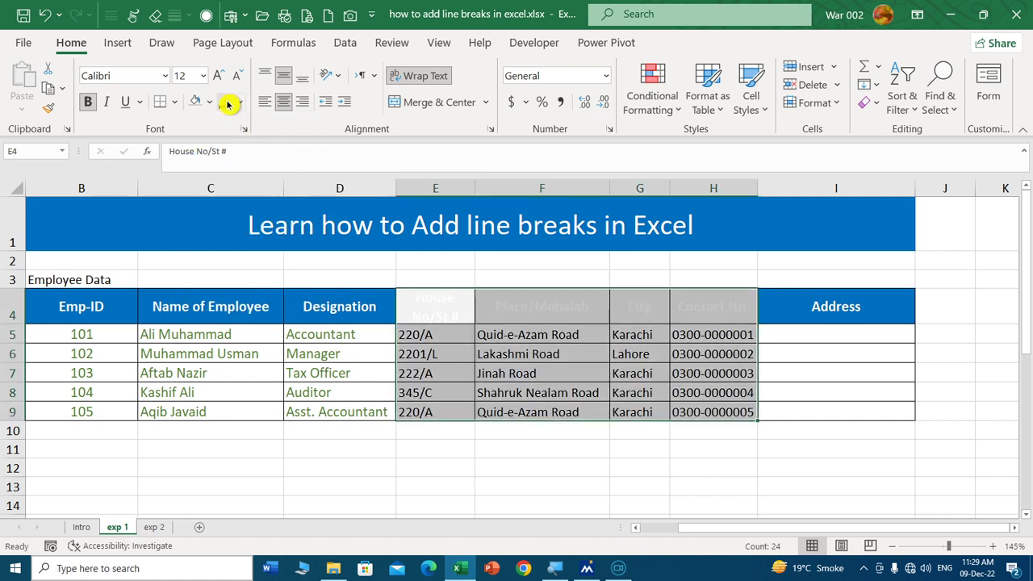
pyautogui.click(657, 469)
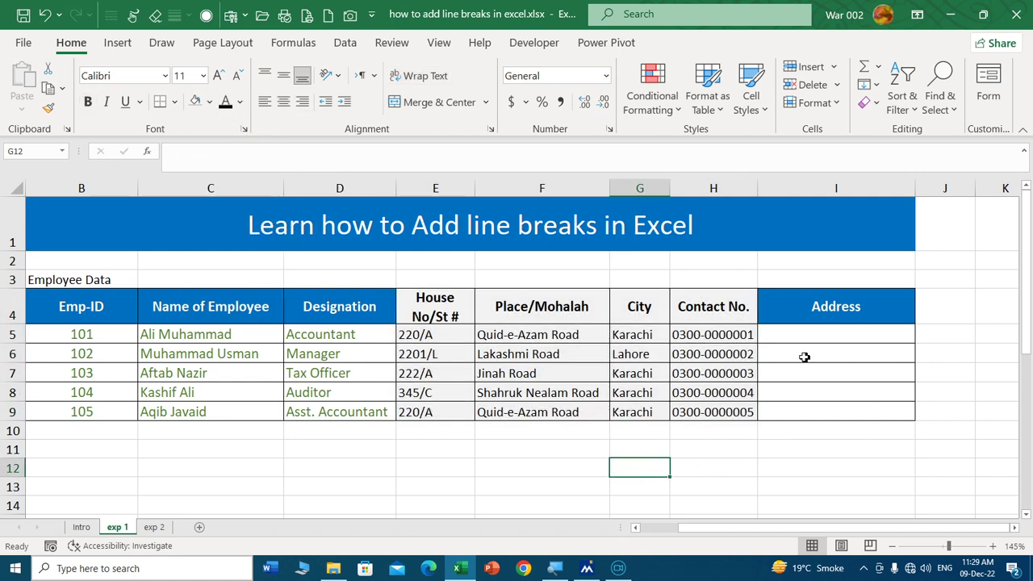
# Widen column I and make cell I5's font larger and bold
pyautogui.click(795, 333)
pyautogui.moveTo(915, 190); pyautogui.dragTo(1018, 187)
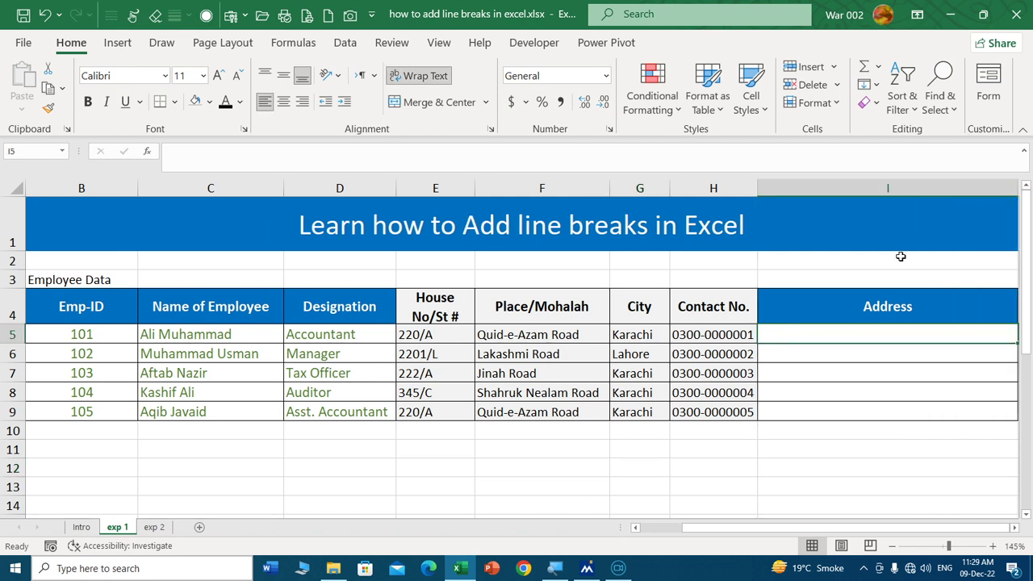
pyautogui.click(219, 76)
pyautogui.click(87, 100)
# Start I5's formula as =E5&CHAR(10), referencing E5 with the arrow keys
pyautogui.write('=')
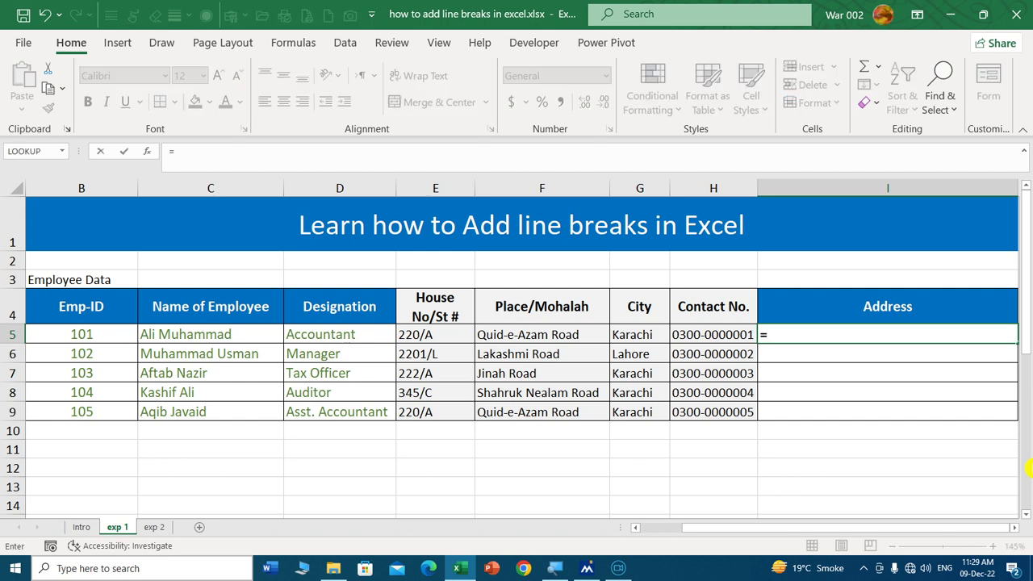
pyautogui.press('Left')
pyautogui.press('Left')
pyautogui.press('Left')
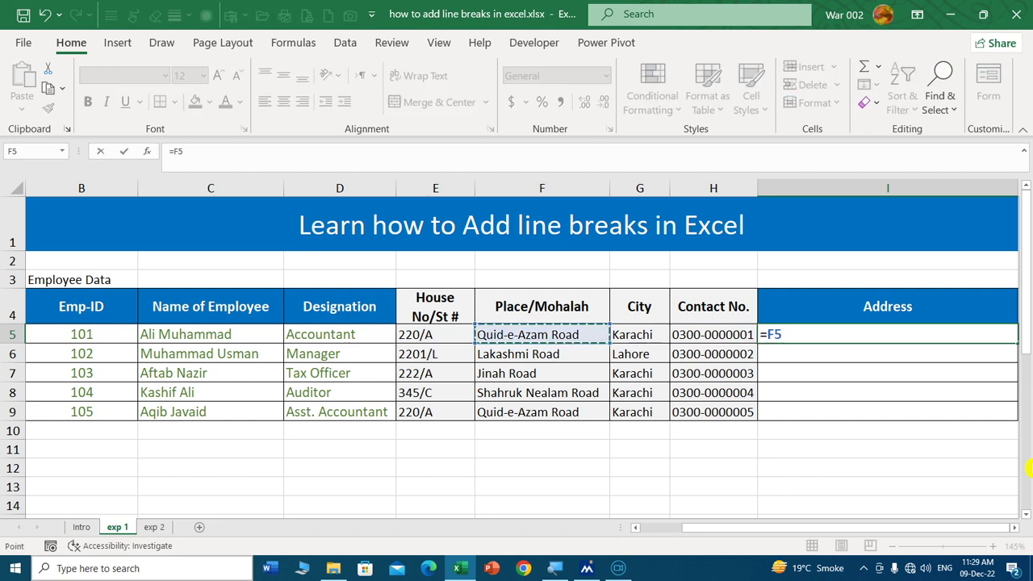
pyautogui.press('Left')
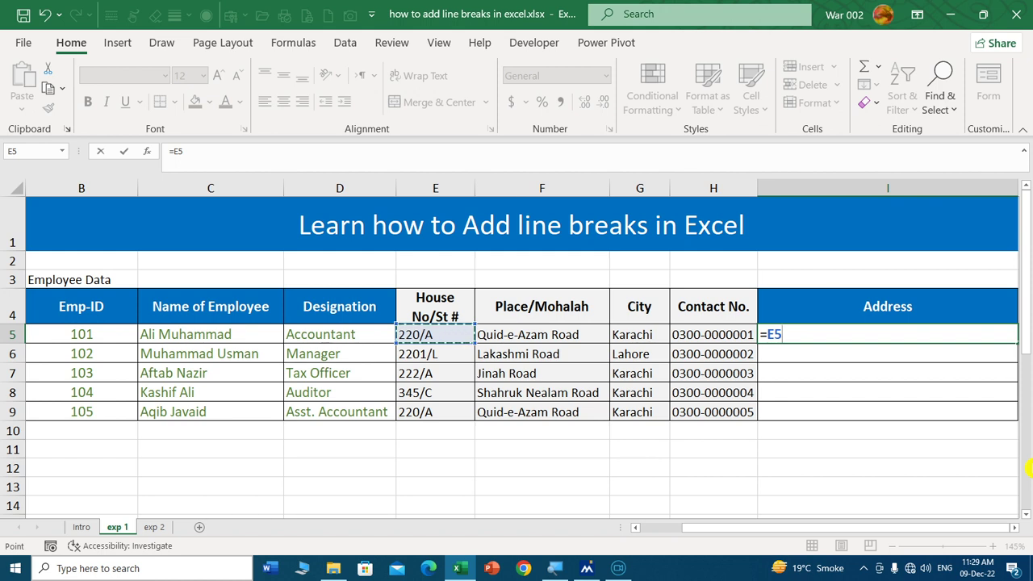
pyautogui.write('&')
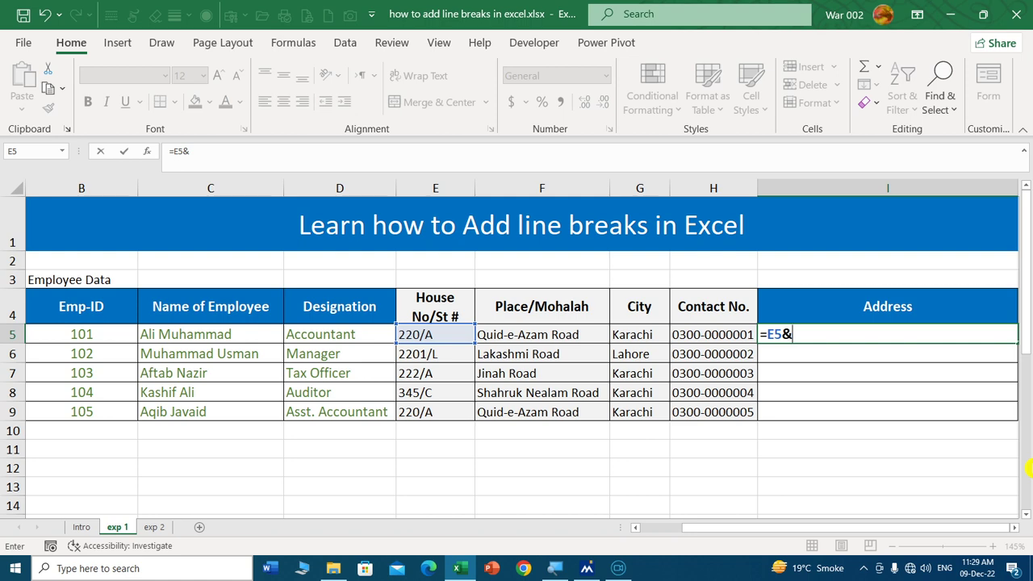
pyautogui.write('c')
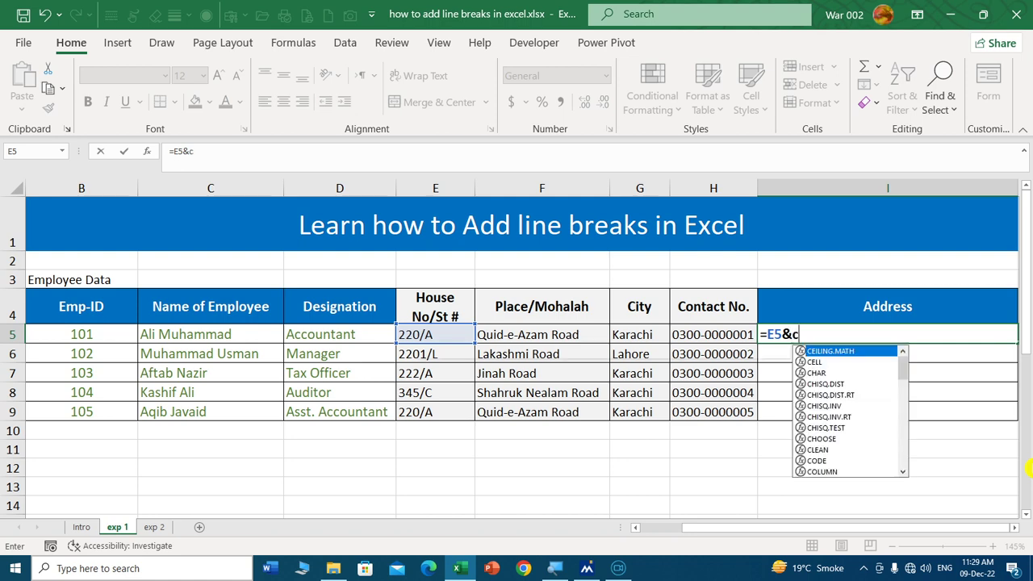
pyautogui.write('har')
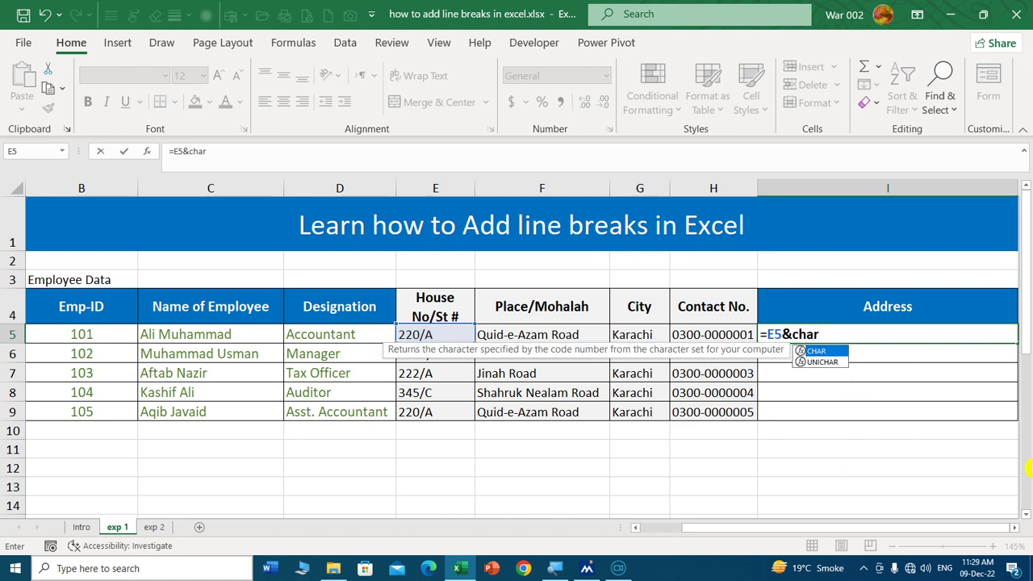
pyautogui.press('Tab')
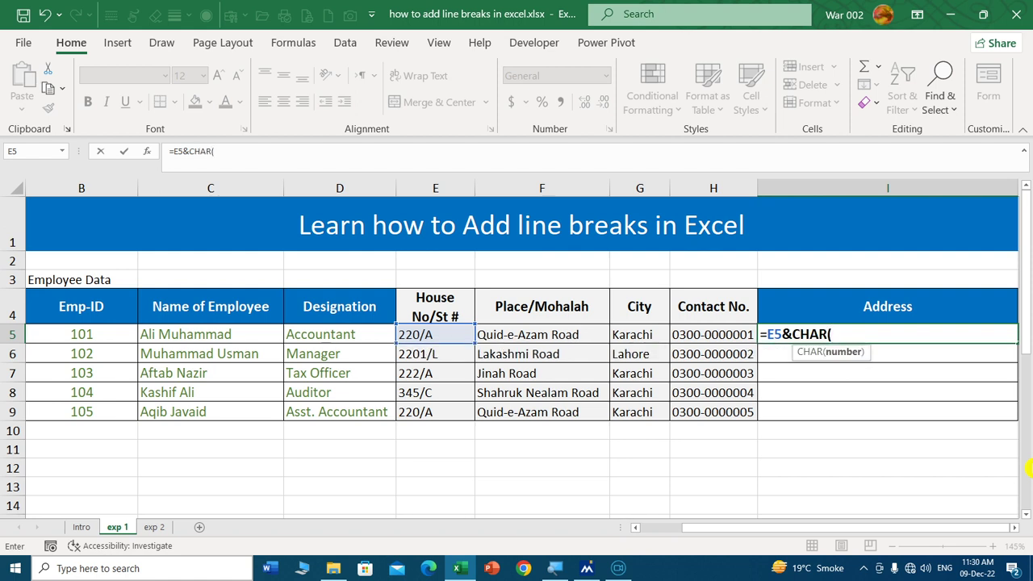
pyautogui.write('10')
pyautogui.write(')')
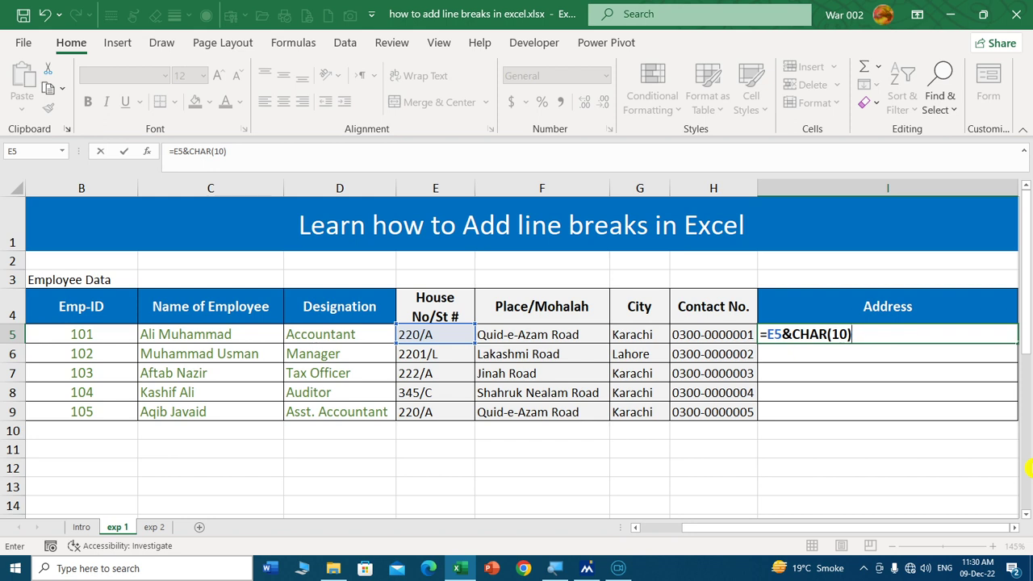
# Append &F5&CHAR(10)& so the place follows on a new line
pyautogui.write('&')
pyautogui.click(534, 333)
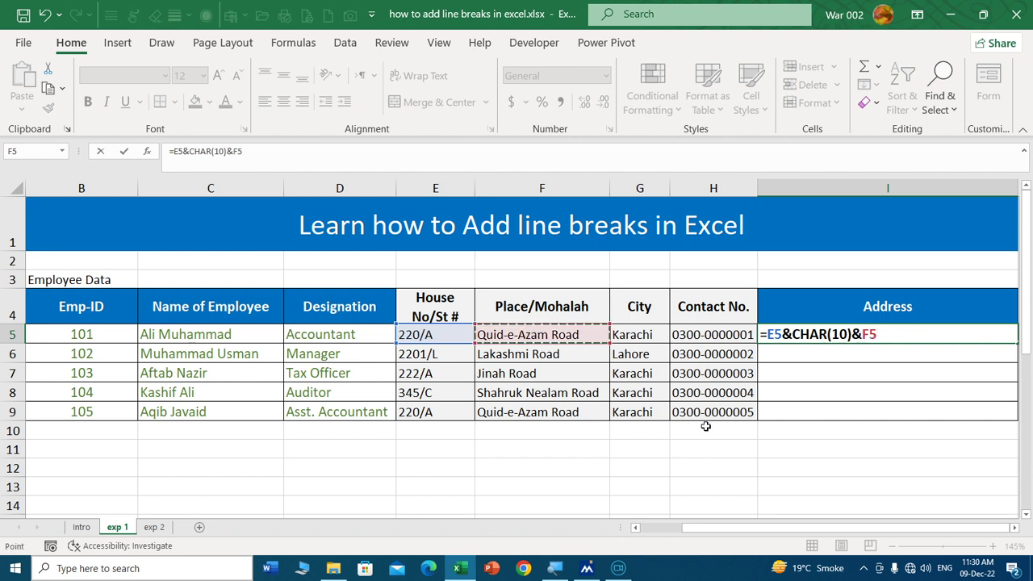
pyautogui.write('&char')
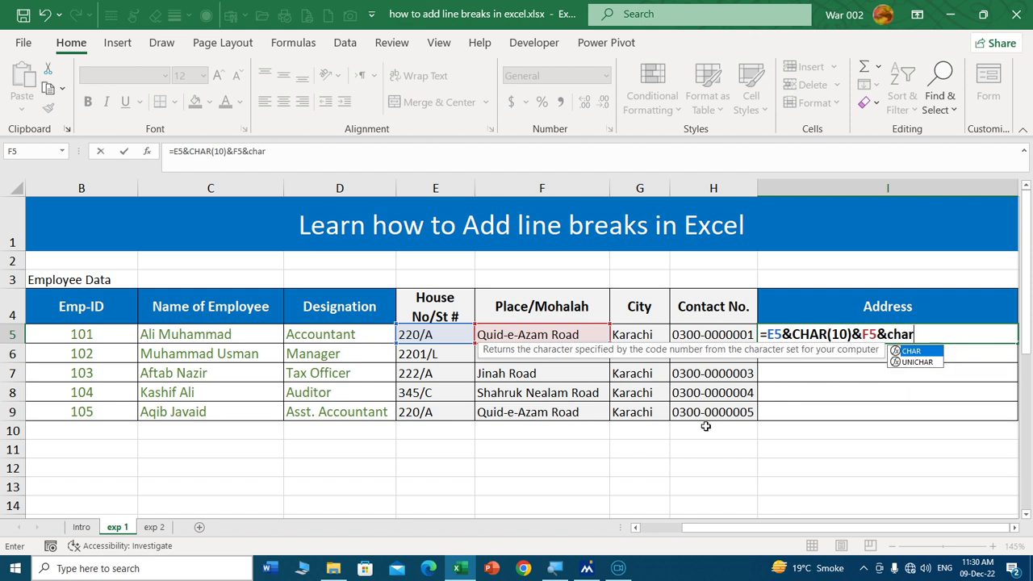
pyautogui.press('Tab')
pyautogui.write('10')
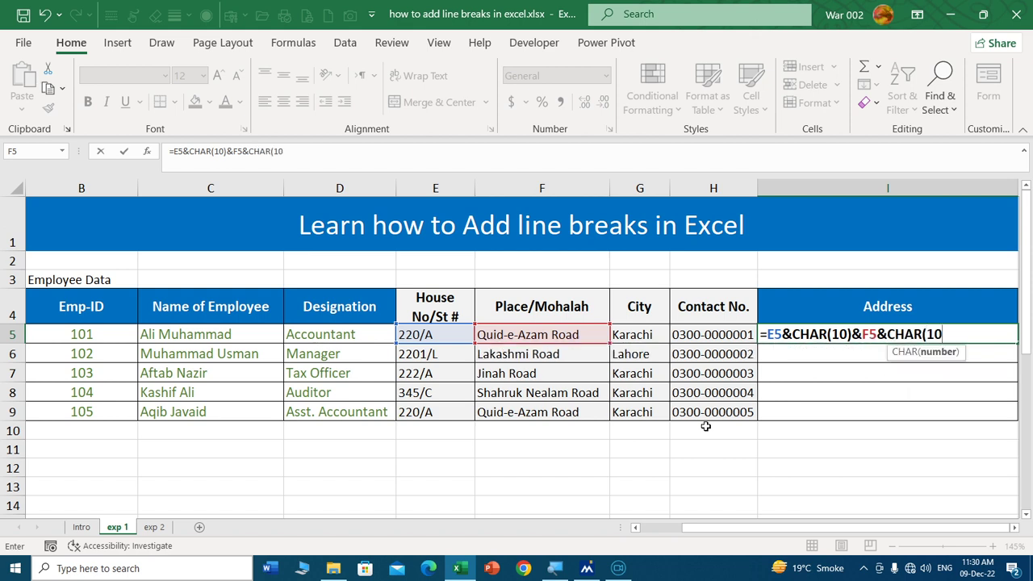
pyautogui.write(')')
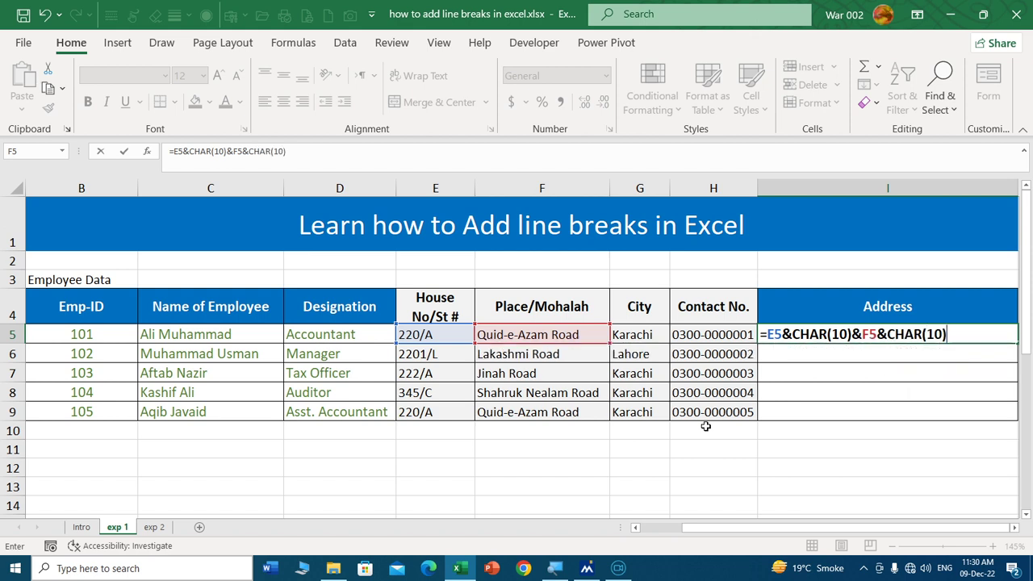
pyautogui.write('&')
# Append G5 and H5 with CHAR(10) breaks and commit the I5 formula, which shows 220/A
pyautogui.click(645, 334)
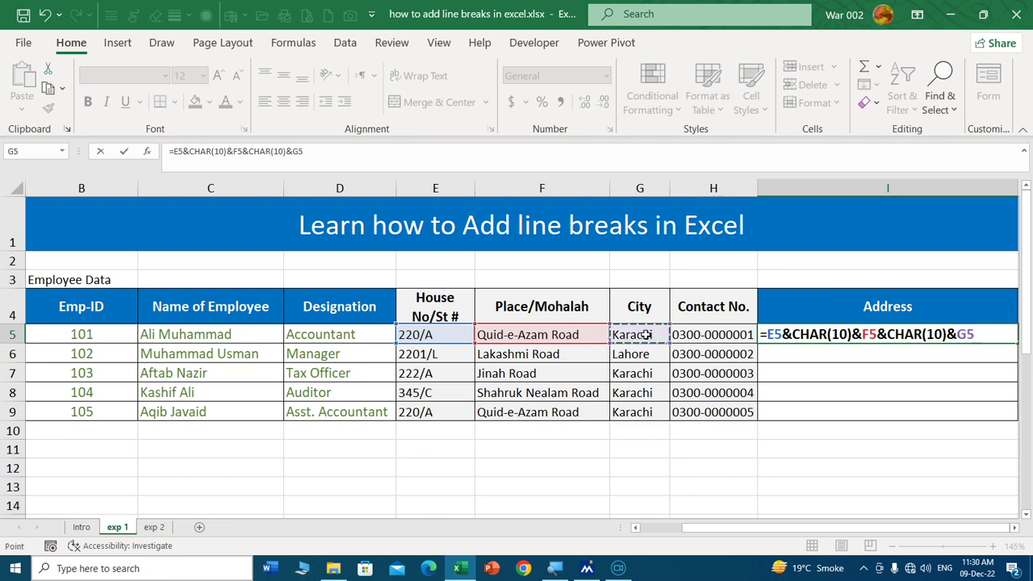
pyautogui.write('&')
pyautogui.write('char')
pyautogui.press('Tab')
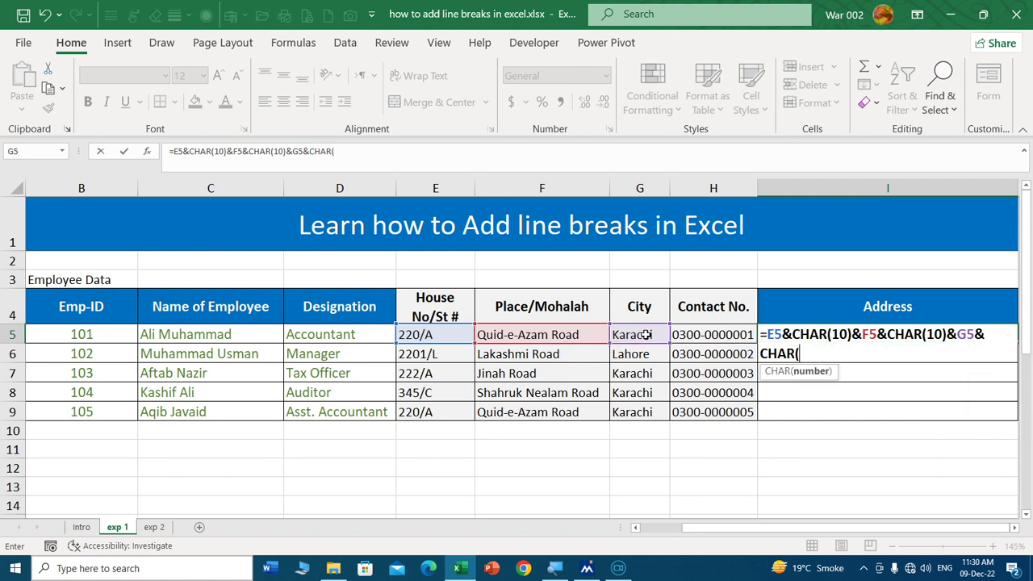
pyautogui.write('10)')
pyautogui.write('&')
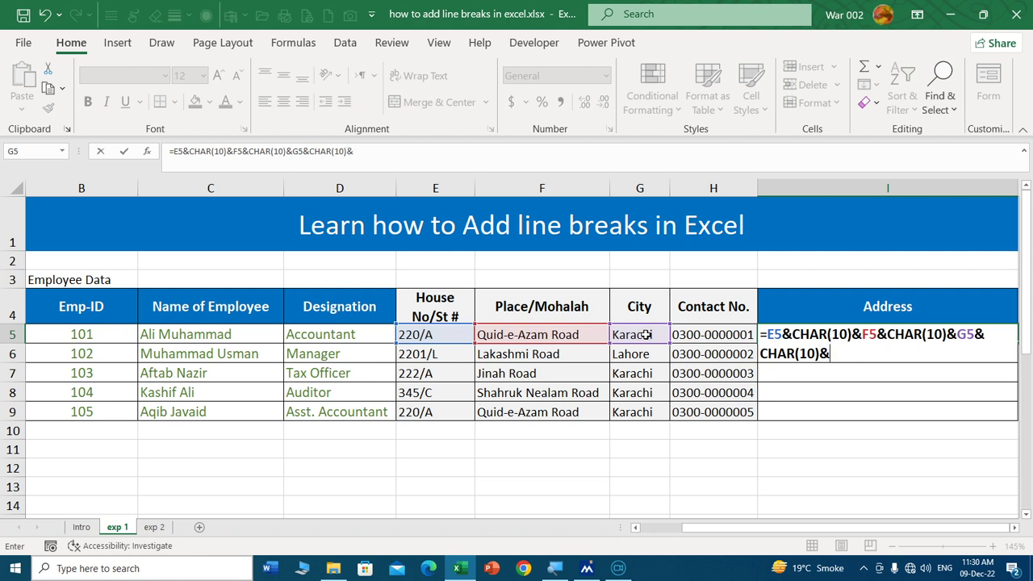
pyautogui.click(713, 334)
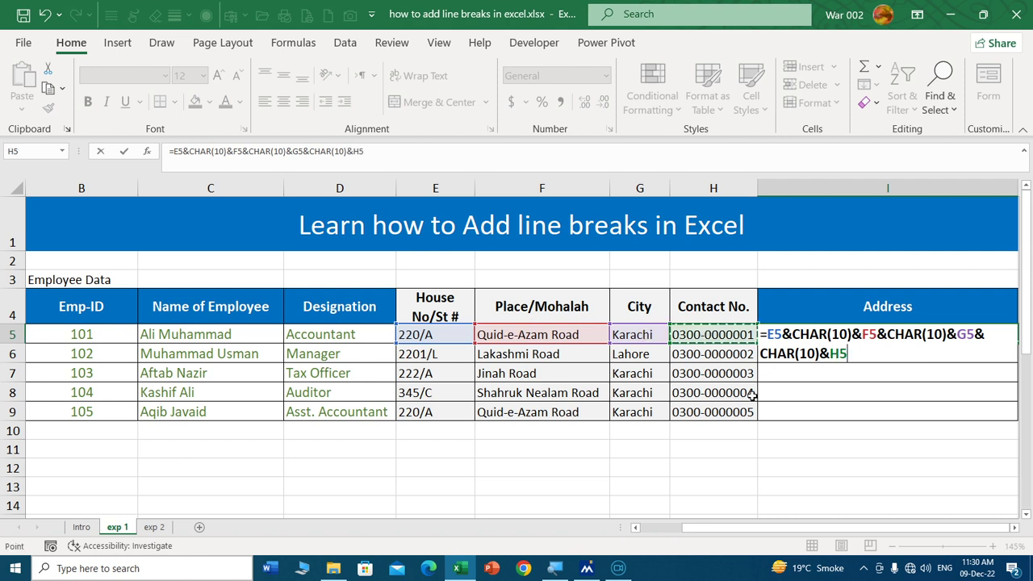
pyautogui.write('&char')
pyautogui.press('Tab')
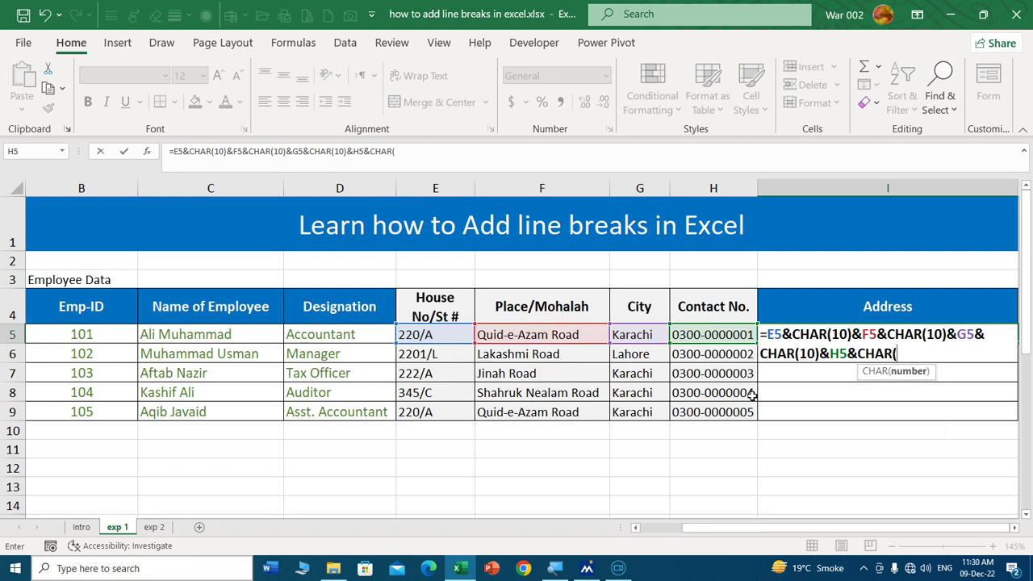
pyautogui.write('10')
pyautogui.write(')')
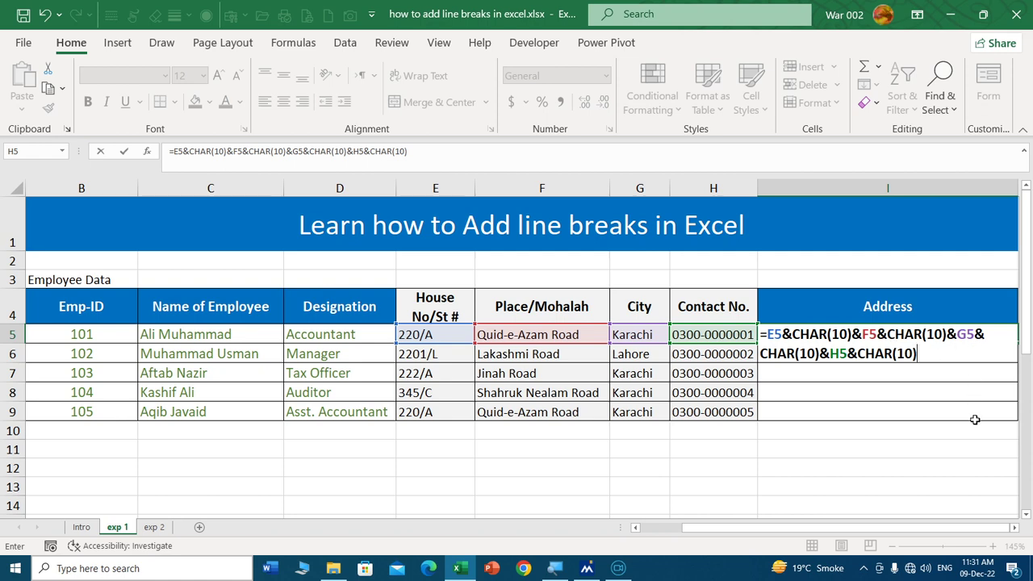
pyautogui.press('Return')
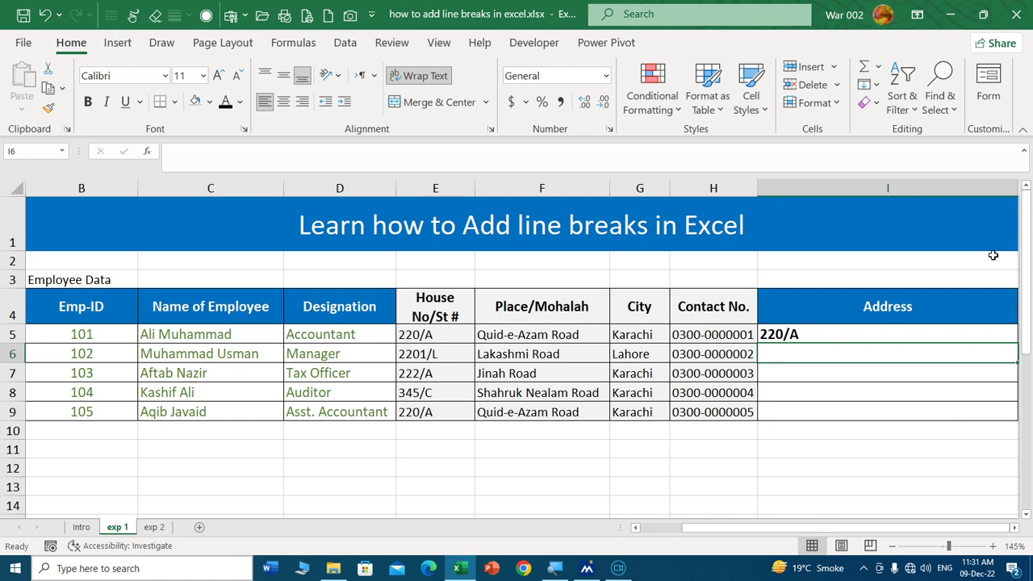
# Auto-fit row 5 to show every address line and narrow column I to fit
pyautogui.doubleClick(8, 344)
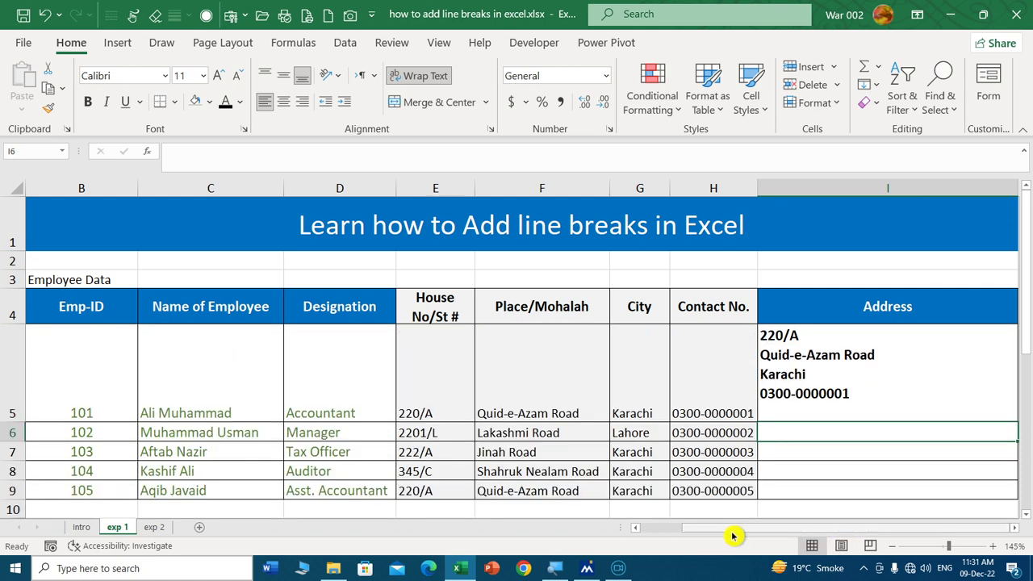
pyautogui.click(1006, 187)
pyautogui.press('Right')
pyautogui.press('Down')
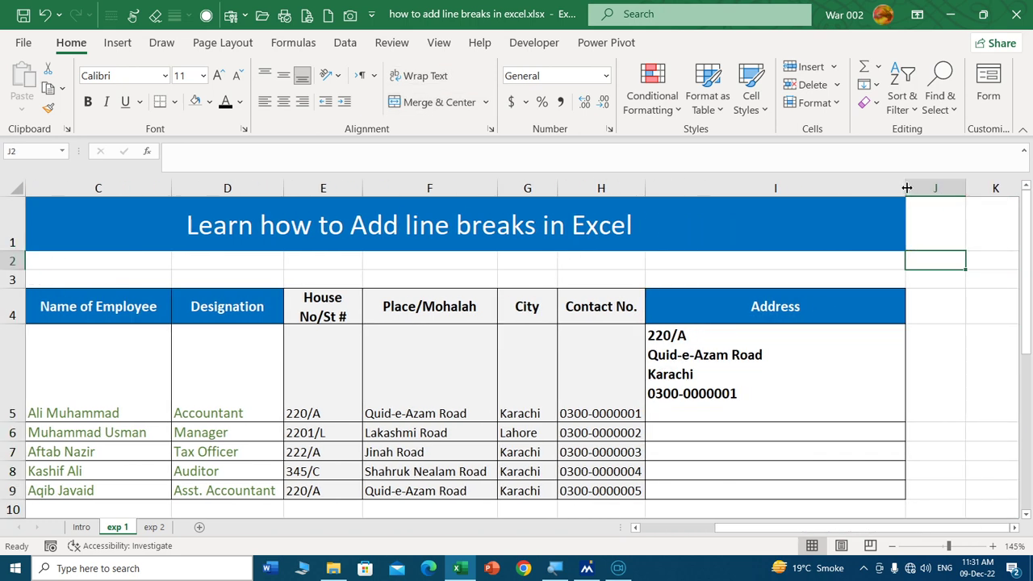
pyautogui.moveTo(906, 187); pyautogui.dragTo(793, 202)
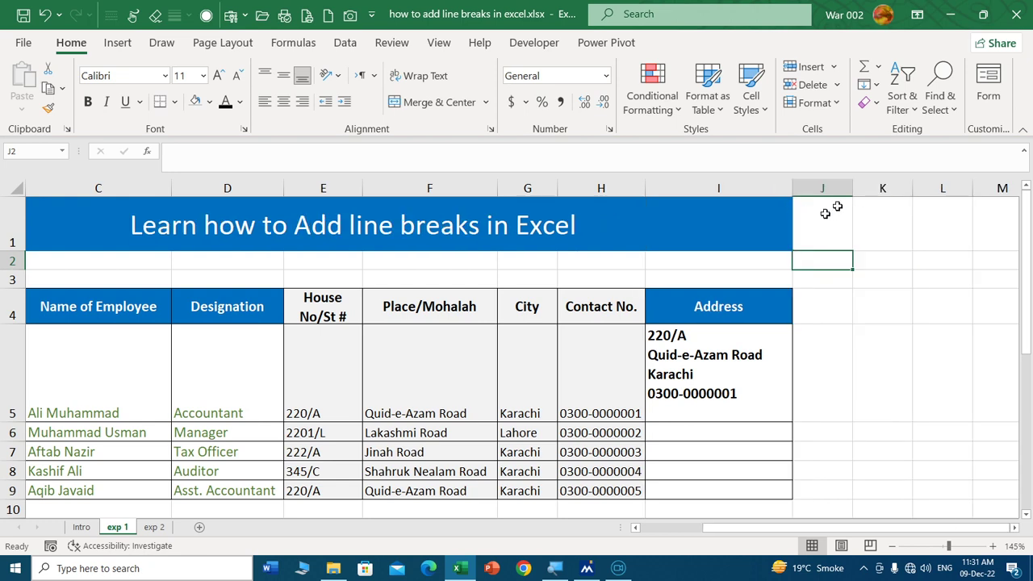
# Fill the I5 Address formula down through I9 and check the result in I9
pyautogui.click(724, 399)
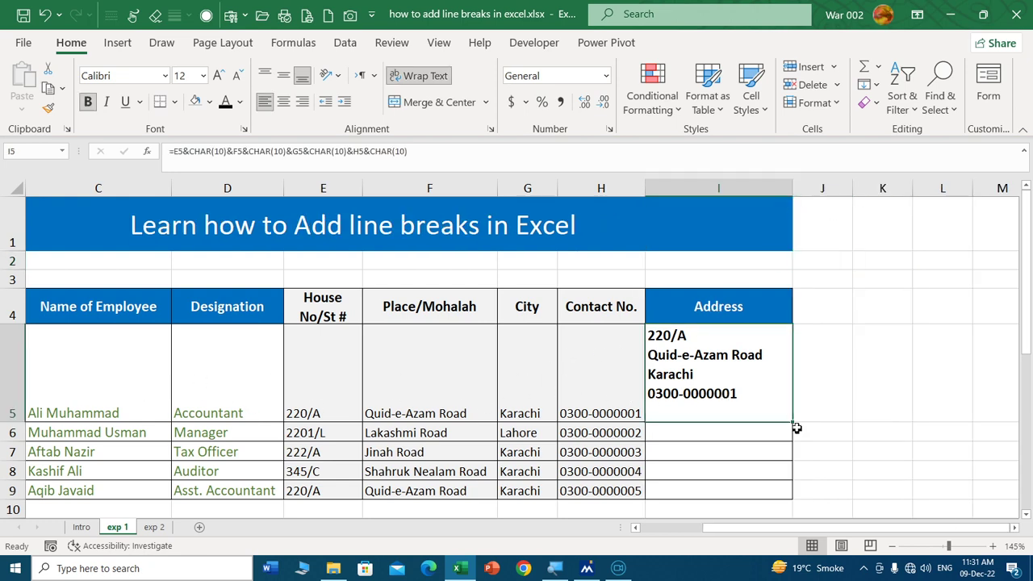
pyautogui.doubleClick(795, 428)
pyautogui.scroll(-1, 691, 439)
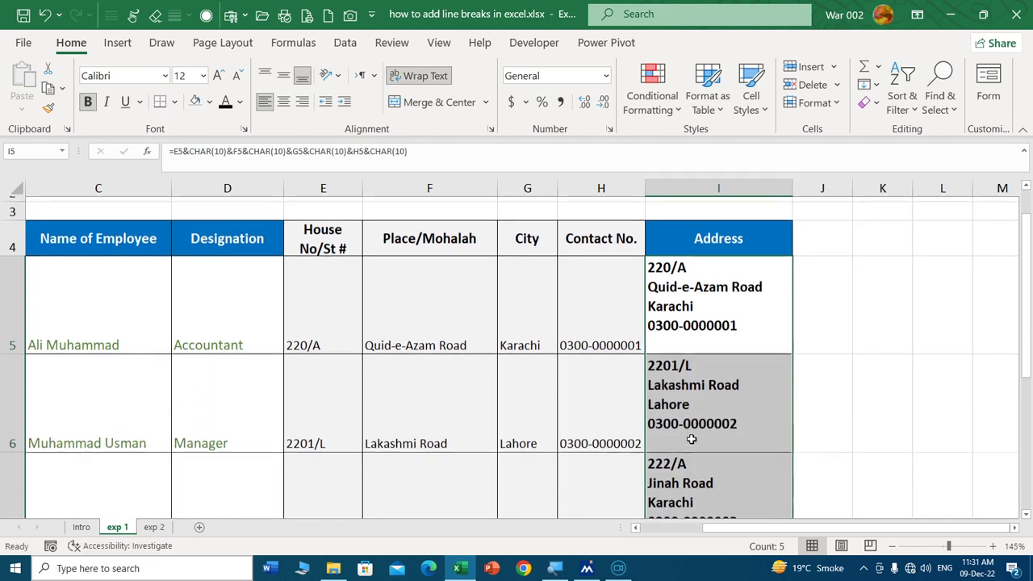
pyautogui.scroll(-2, 691, 439)
pyautogui.click(691, 439)
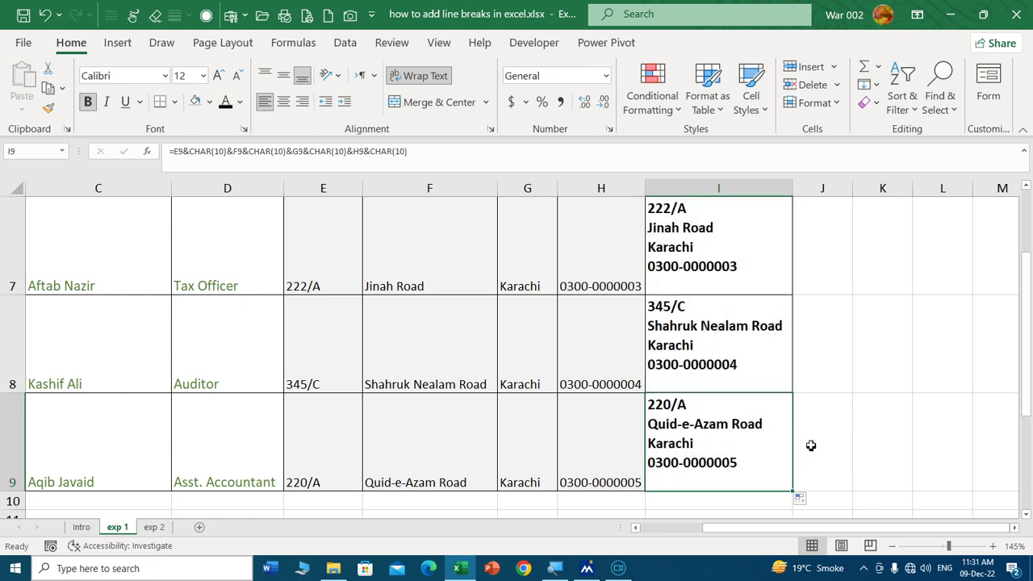
pyautogui.scroll(1, 809, 445)
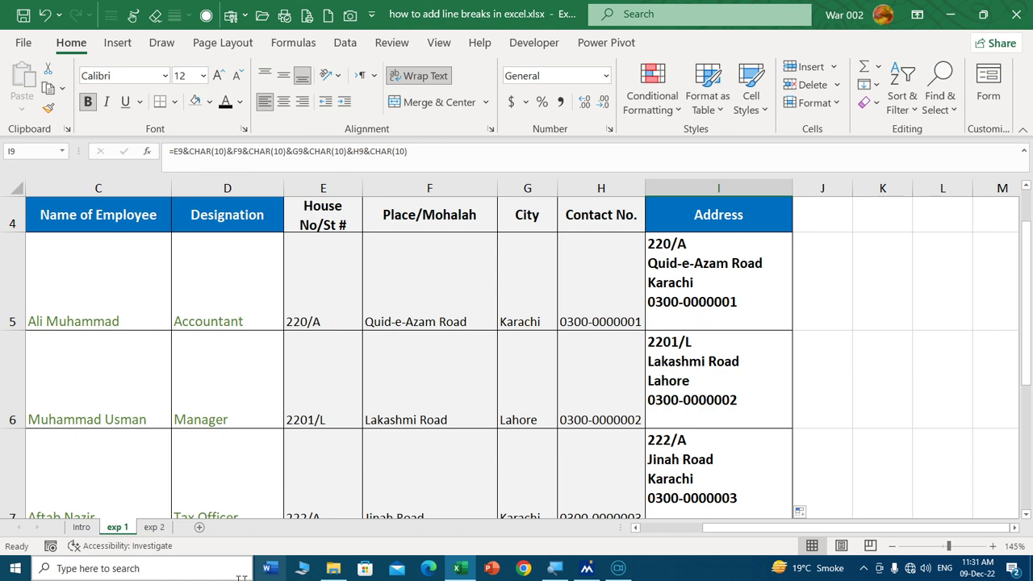
# Switch to the exp 2 sheet, inspect its I5 Address formula, and select I5:I9
pyautogui.click(153, 527)
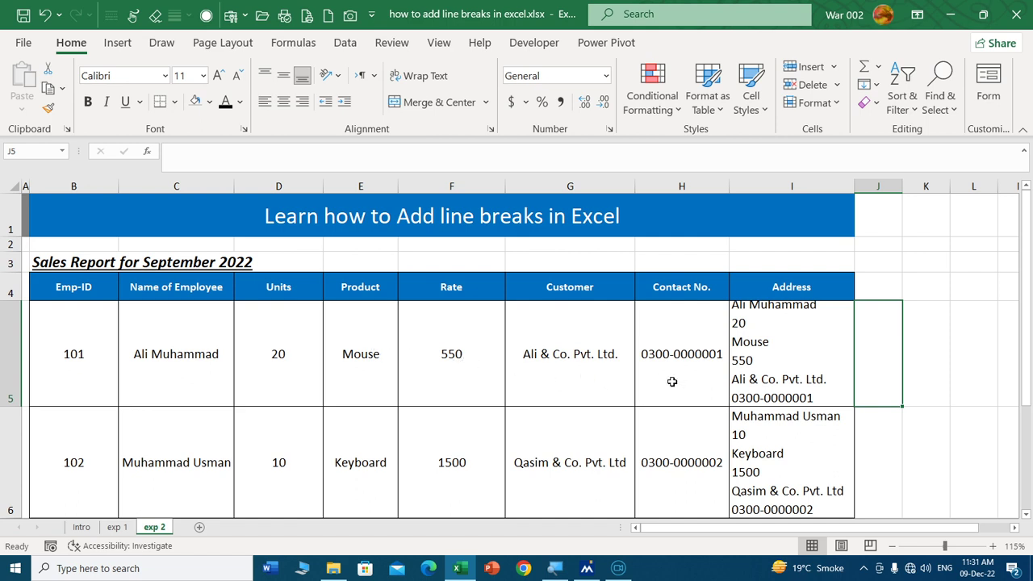
pyautogui.click(788, 362)
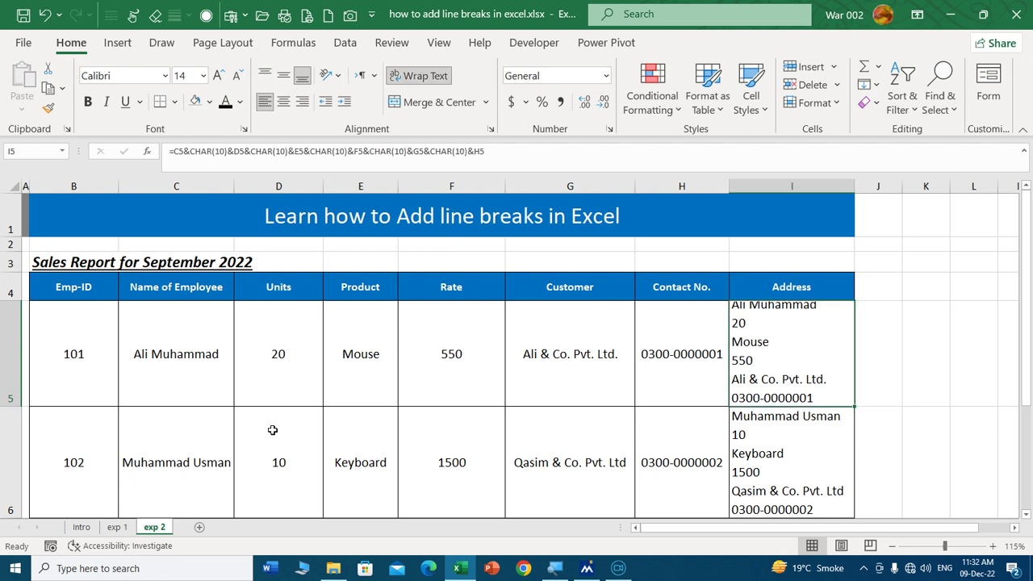
pyautogui.scroll(-1, 424, 430)
pyautogui.scroll(-1, 425, 431)
pyautogui.scroll(2, 424, 431)
pyautogui.moveTo(781, 325); pyautogui.dragTo(772, 419)
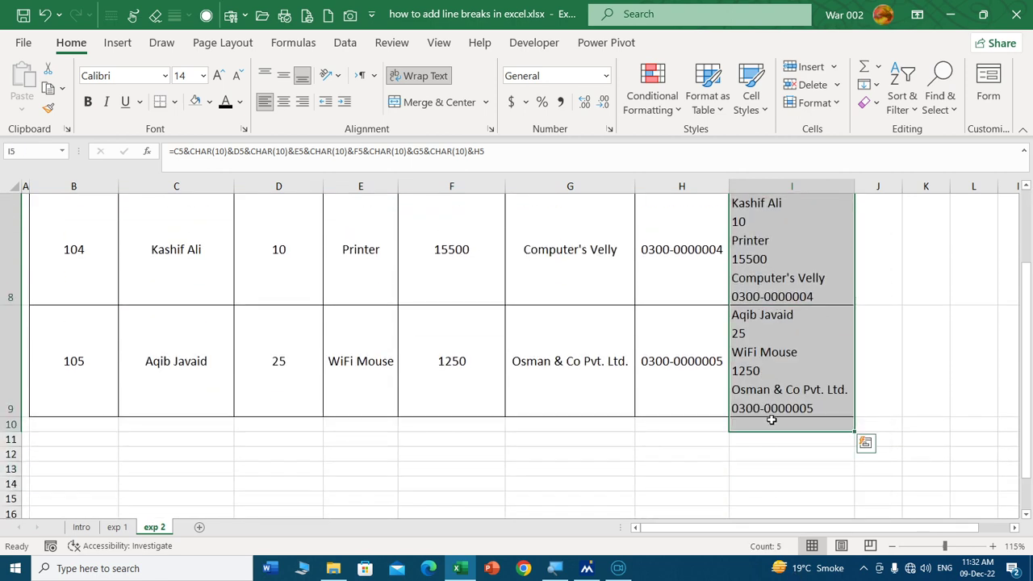
# Empty exp 2's Address cells I5:I9, reset row 5 height, widen column I, and start a formula in I5
pyautogui.press('Delete')
pyautogui.click(760, 339)
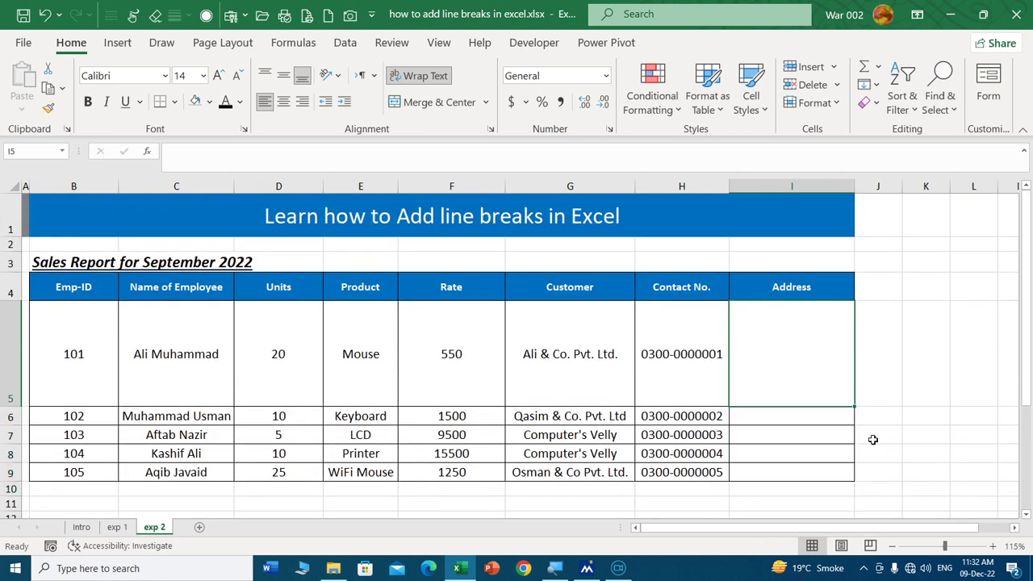
pyautogui.moveTo(10, 406); pyautogui.dragTo(9, 406)
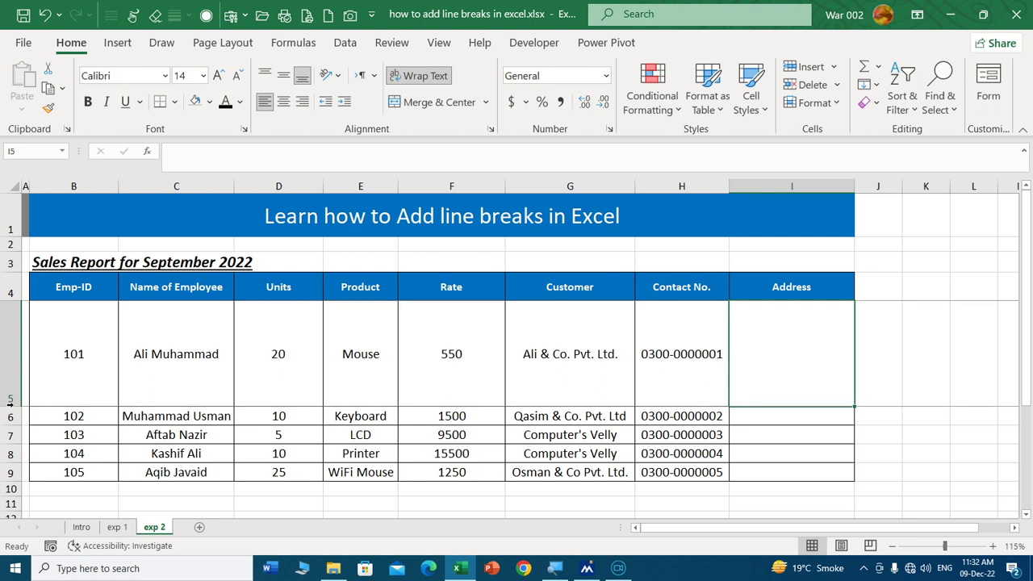
pyautogui.doubleClick(10, 406)
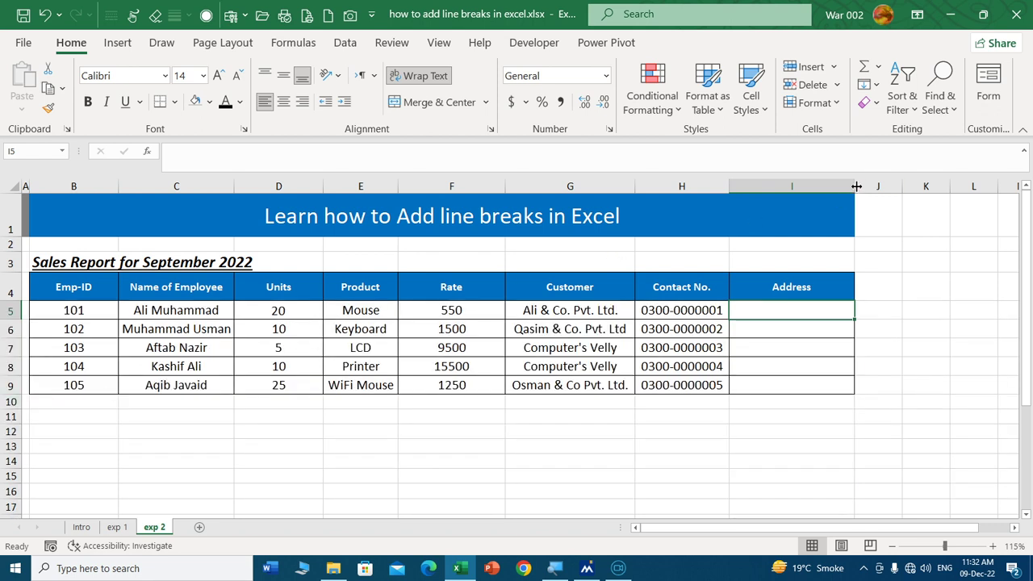
pyautogui.moveTo(855, 186); pyautogui.dragTo(1010, 186)
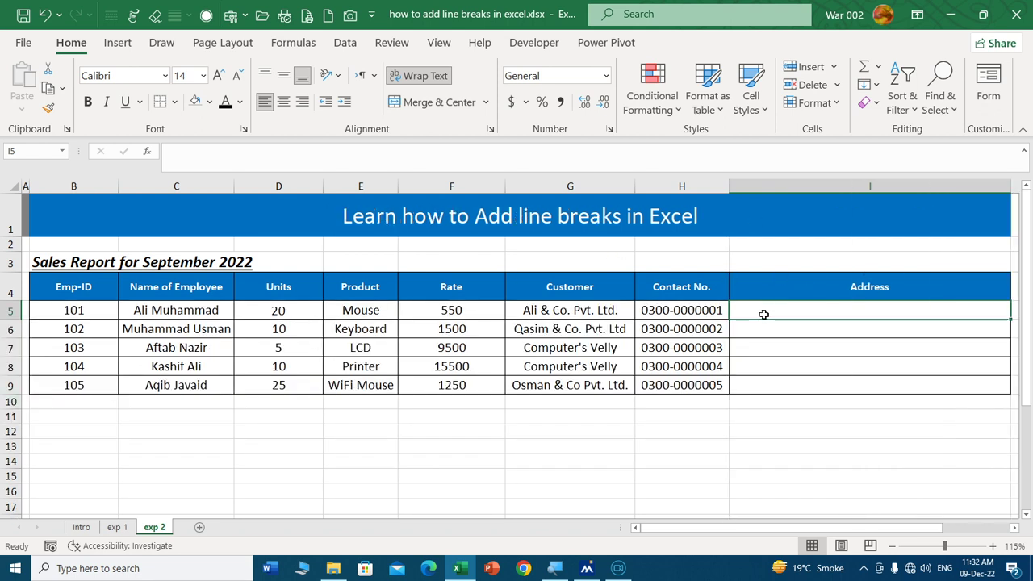
pyautogui.write('=')
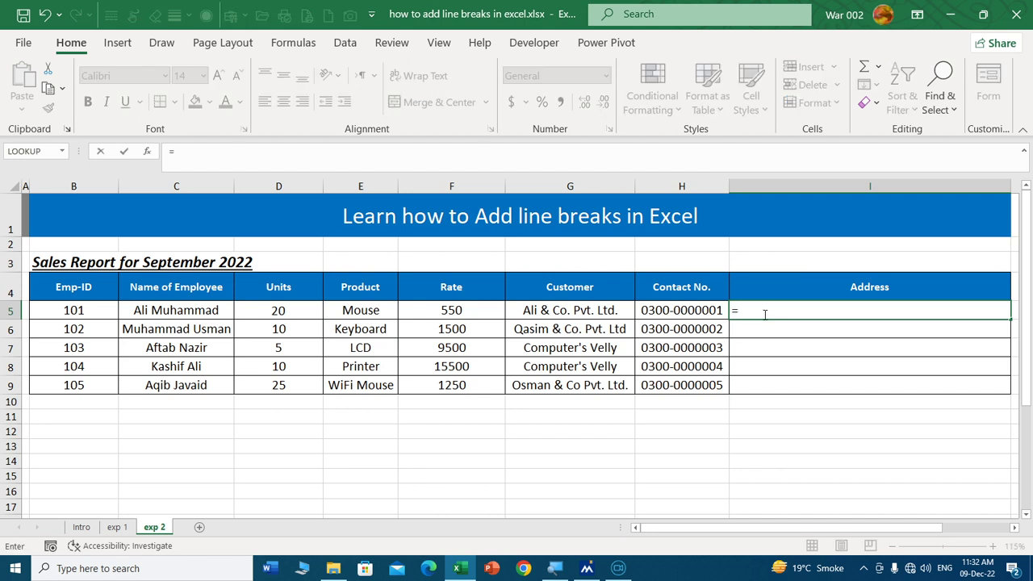
# Begin the I5 formula with C5 and D5, each followed by &CHAR(10)&
pyautogui.click(186, 310)
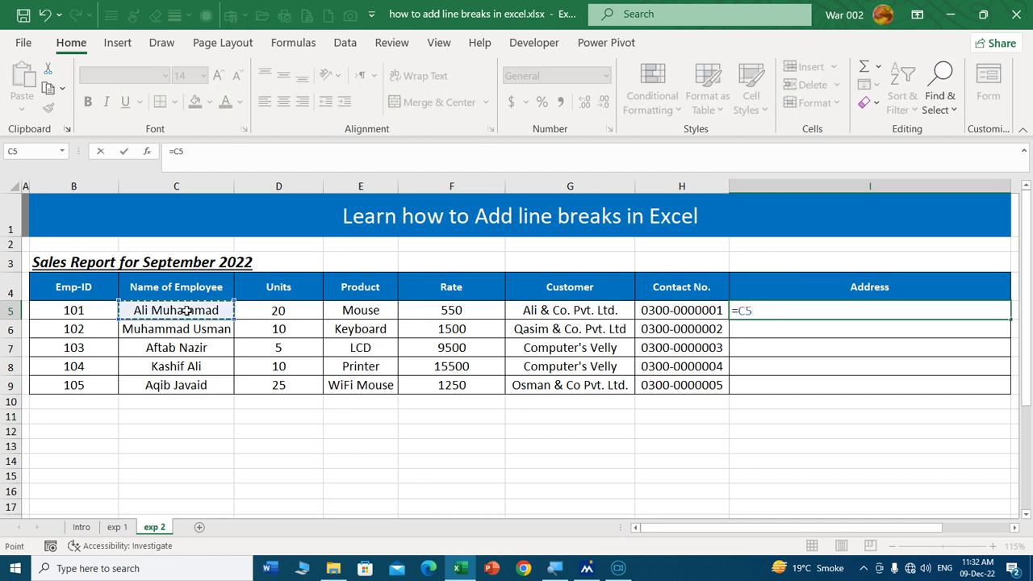
pyautogui.write('&char')
pyautogui.press('Tab')
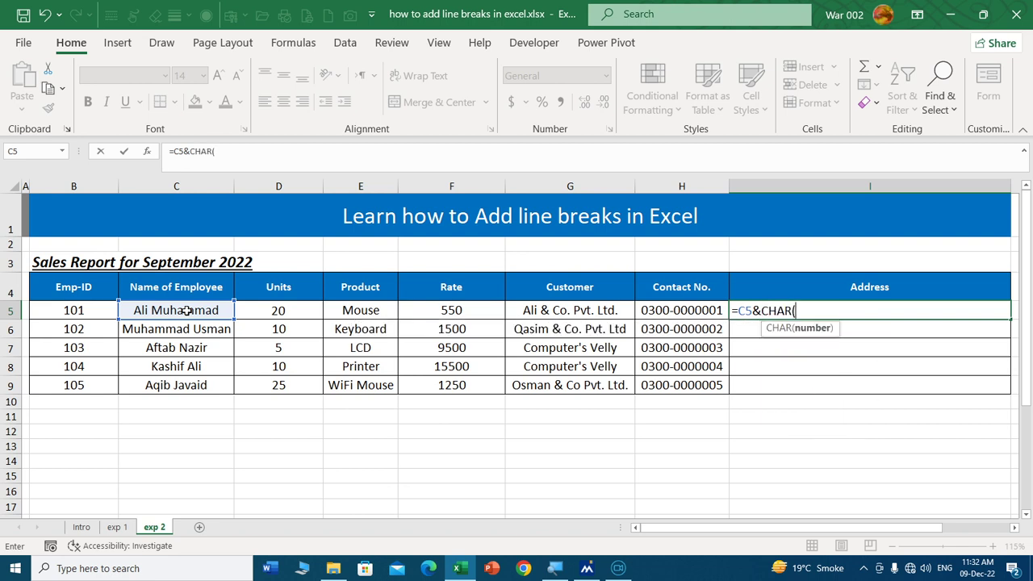
pyautogui.write('10)')
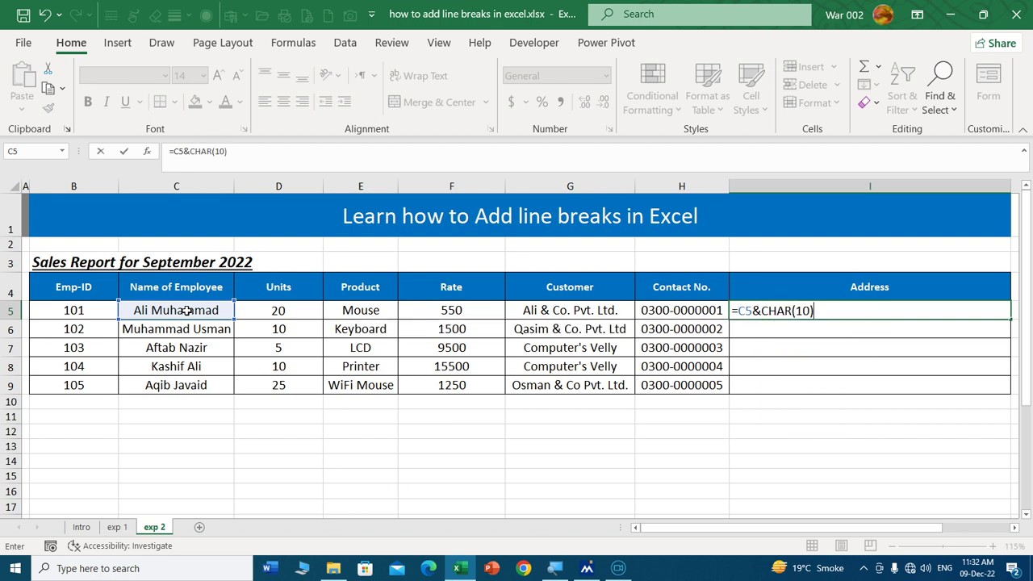
pyautogui.write('&')
pyautogui.click(260, 313)
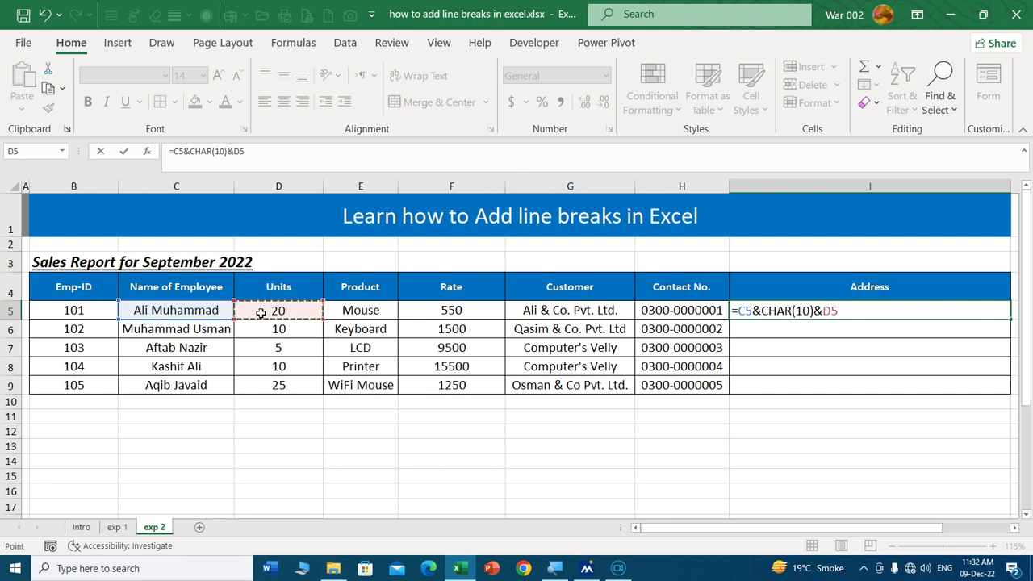
pyautogui.write('&')
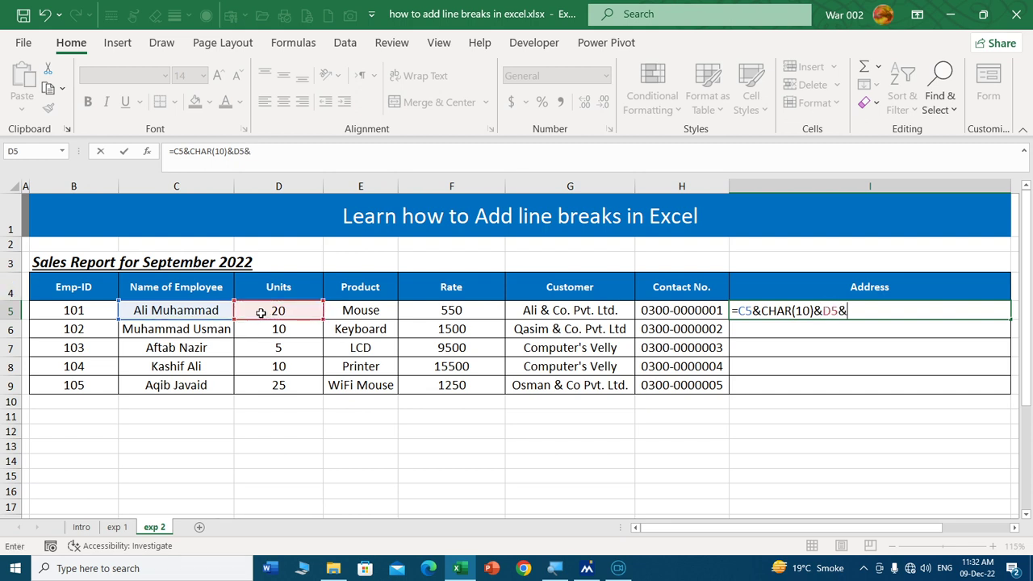
pyautogui.write('char')
pyautogui.press('Tab')
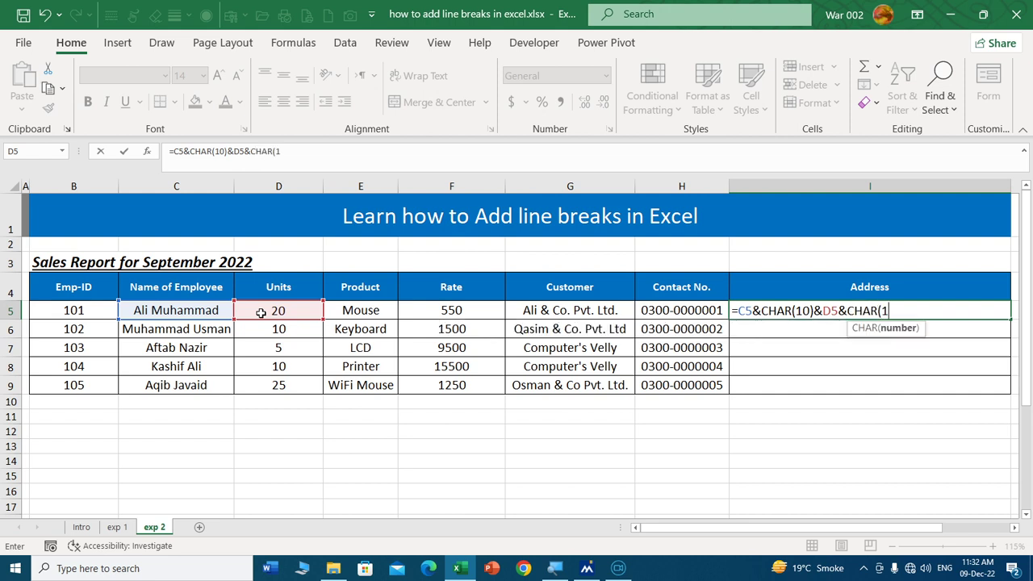
pyautogui.write('0)')
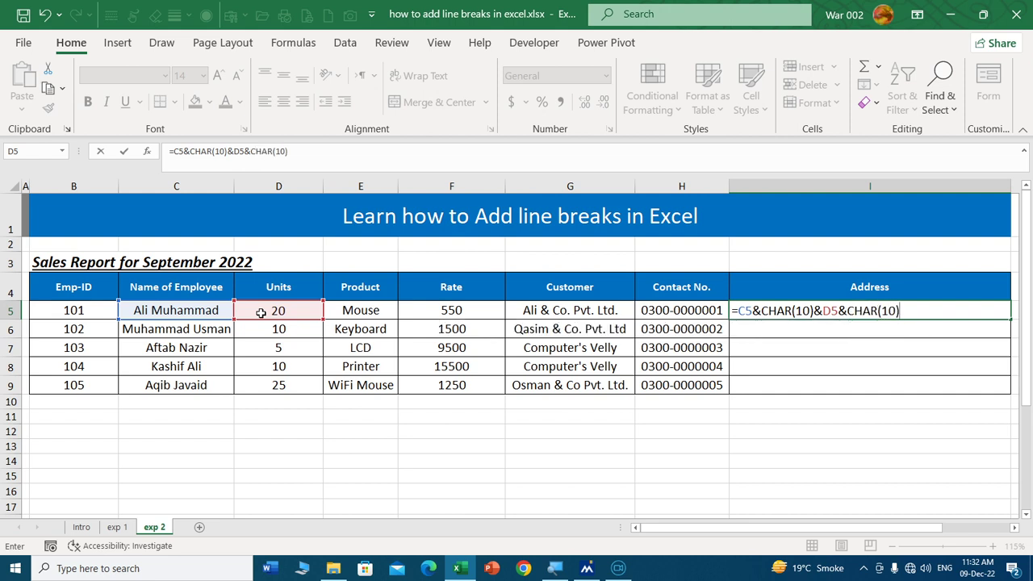
pyautogui.write('&')
# Append the Product E5 and Rate F5 references, each followed by a CHAR(10) break
pyautogui.click(360, 311)
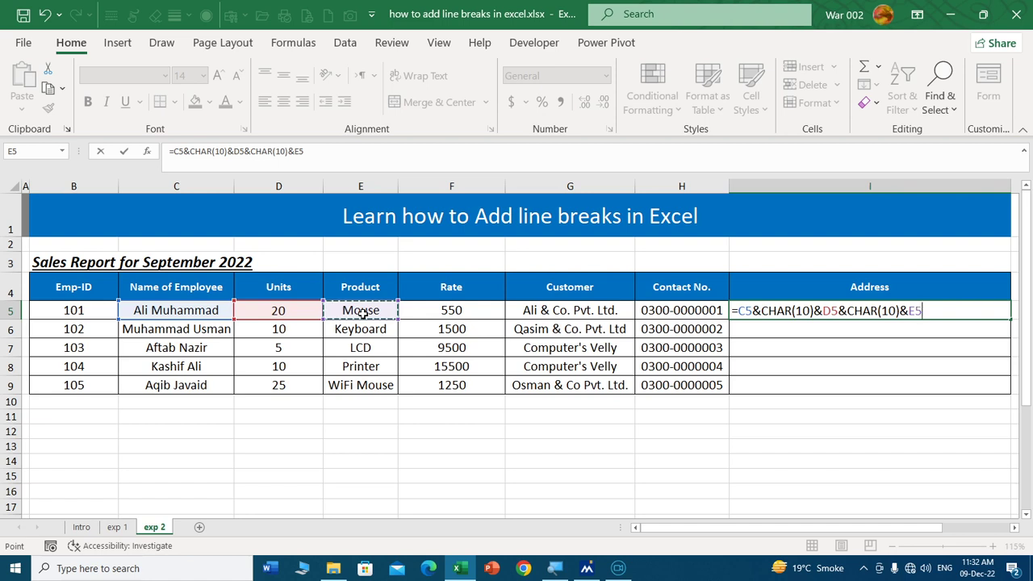
pyautogui.write('&char')
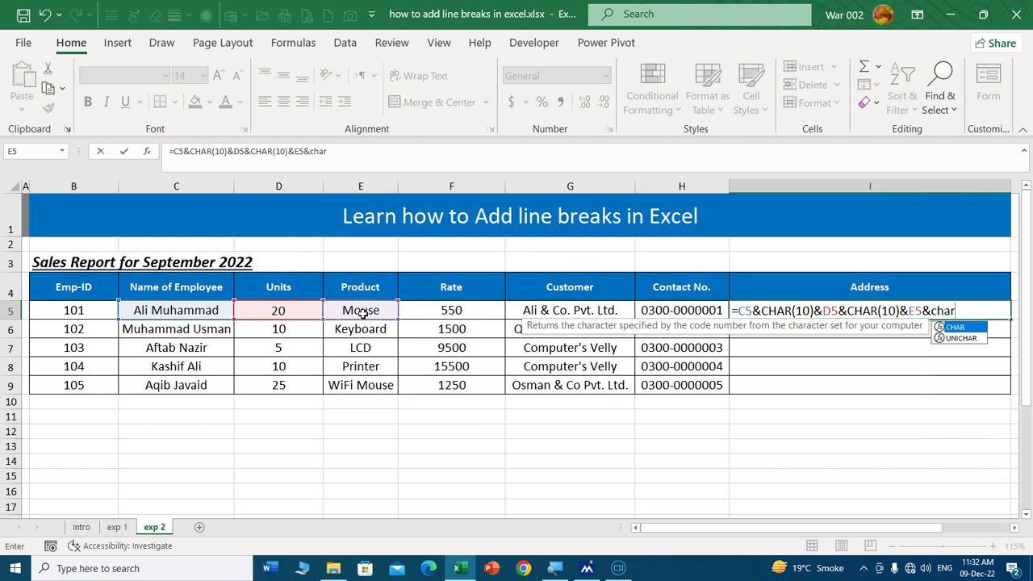
pyautogui.write('(10')
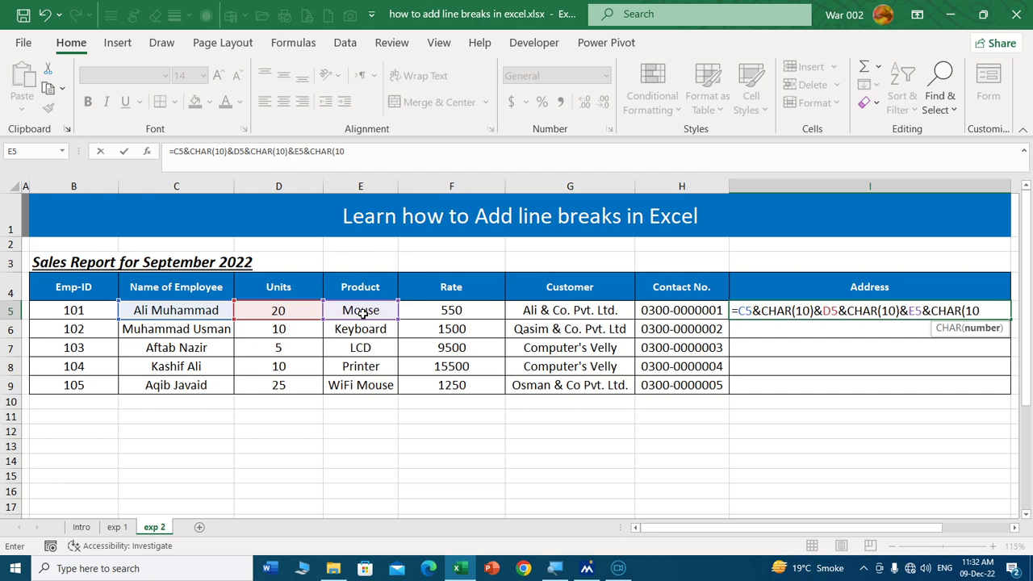
pyautogui.write(')&')
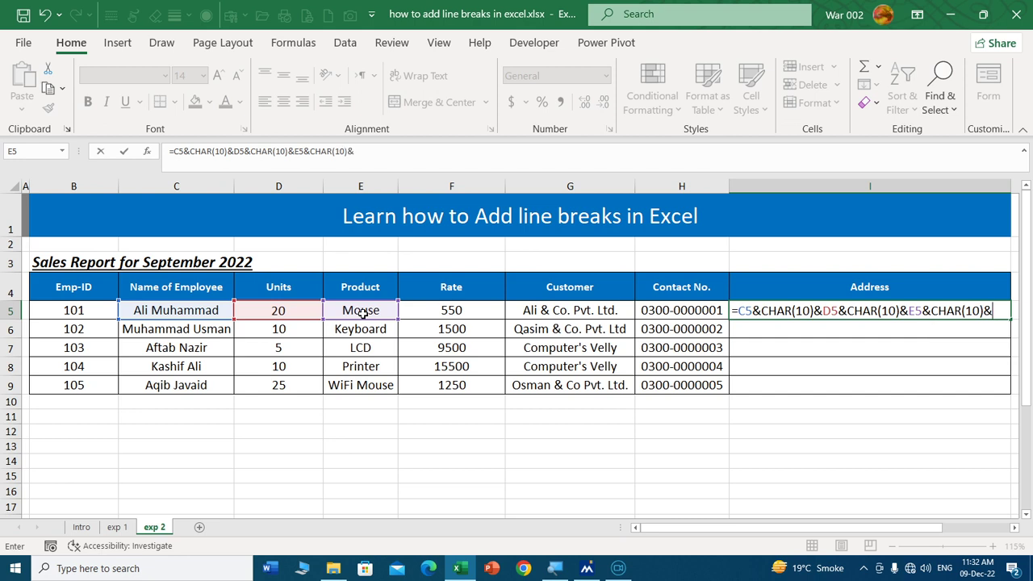
pyautogui.click(466, 313)
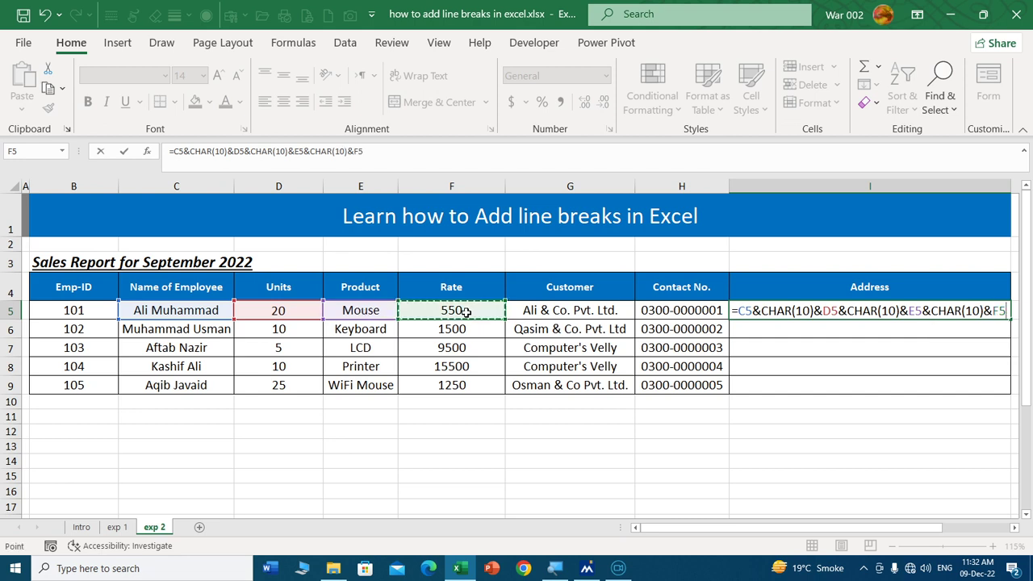
pyautogui.write('&')
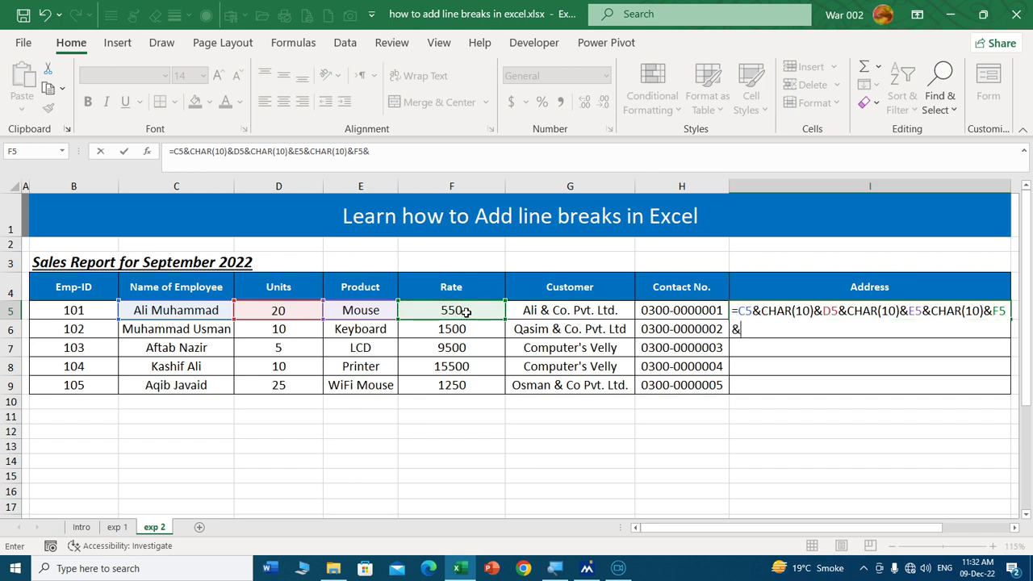
pyautogui.write('char')
pyautogui.press('Tab')
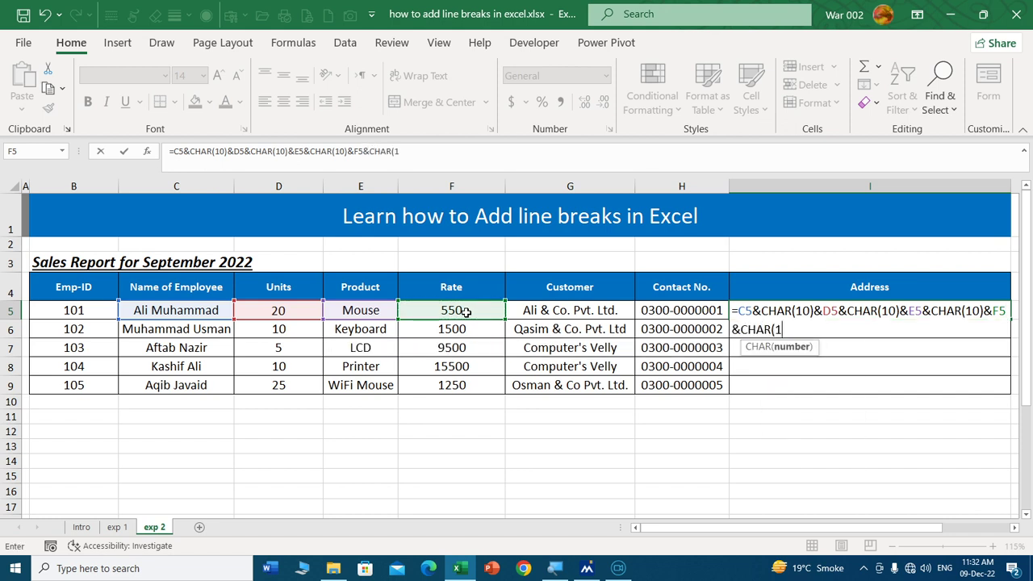
pyautogui.write('0)')
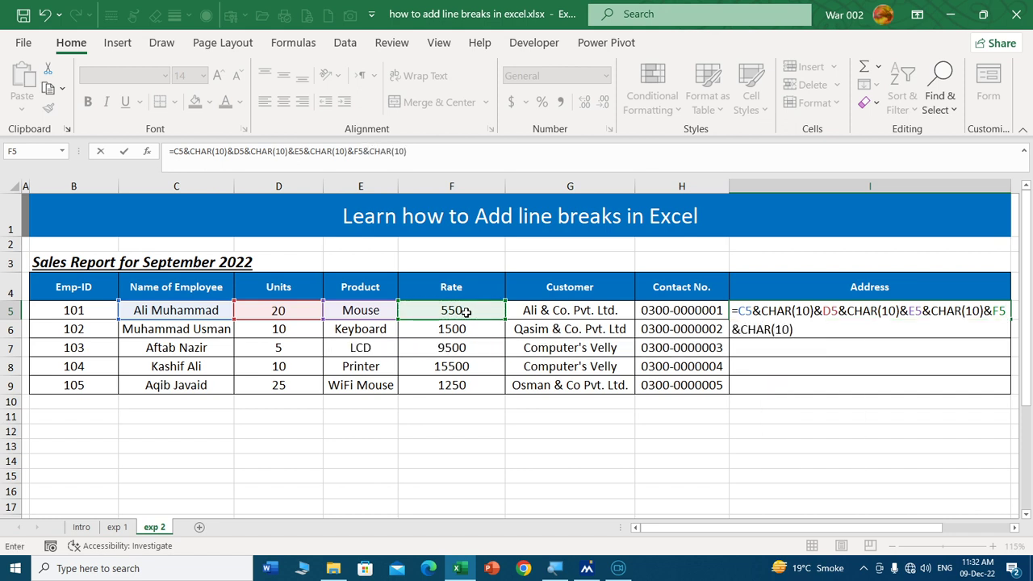
pyautogui.write('&')
# Finish the chain with Customer G5 and Contact No. H5, ending in &CHAR(10)
pyautogui.click(561, 311)
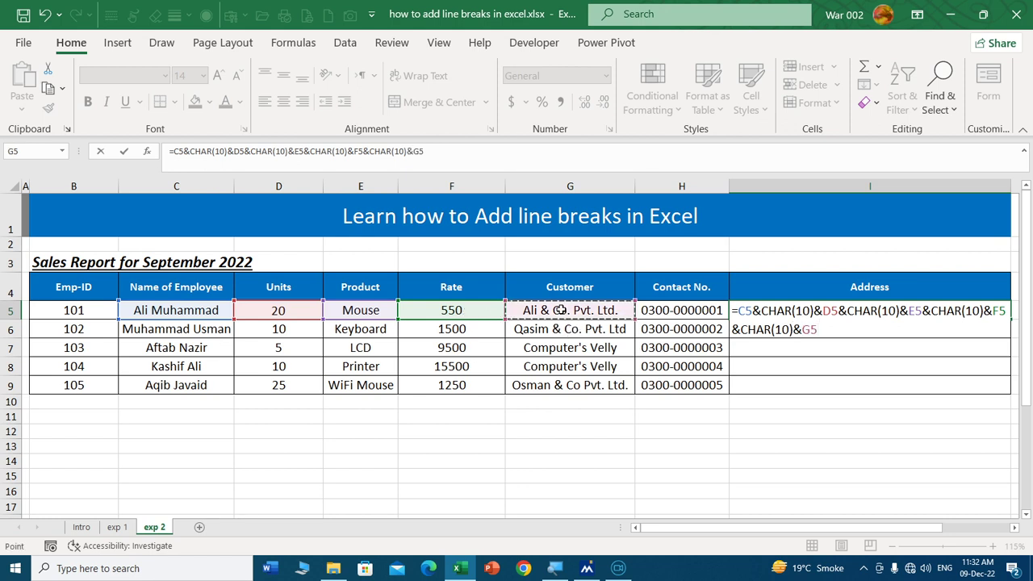
pyautogui.write('&char')
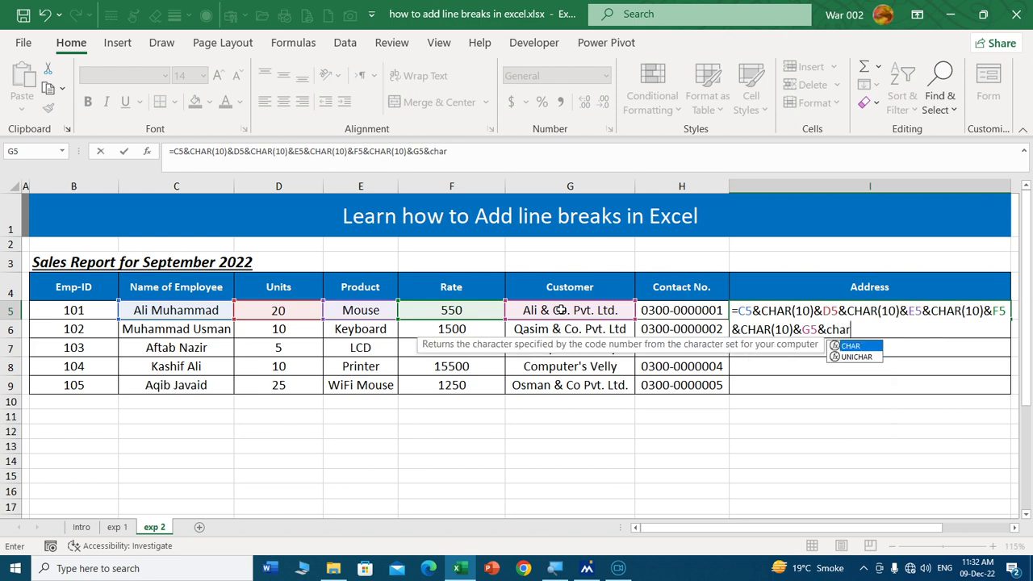
pyautogui.press('Tab')
pyautogui.write('1')
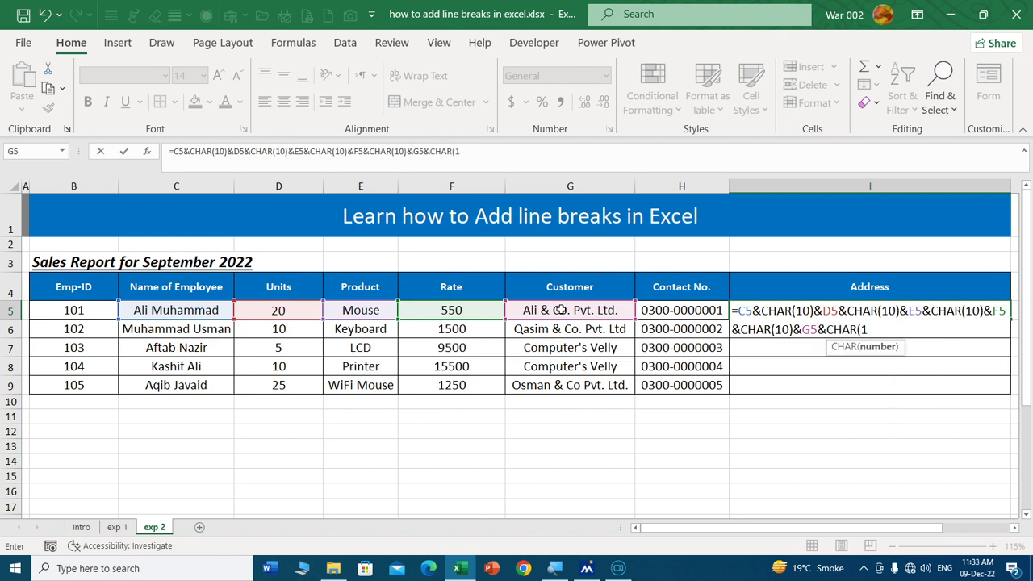
pyautogui.write('0)')
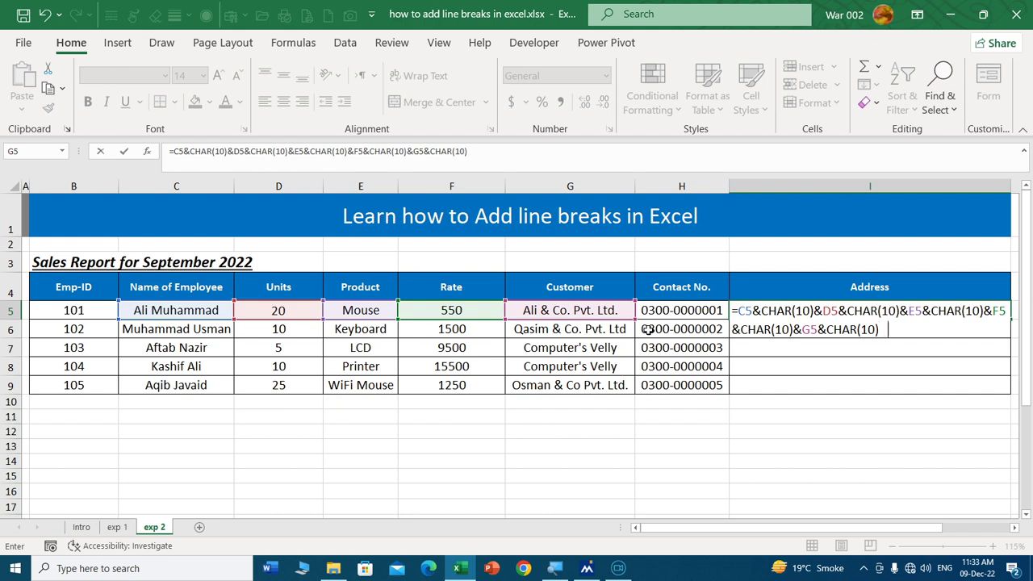
pyautogui.write('&')
pyautogui.click(671, 310)
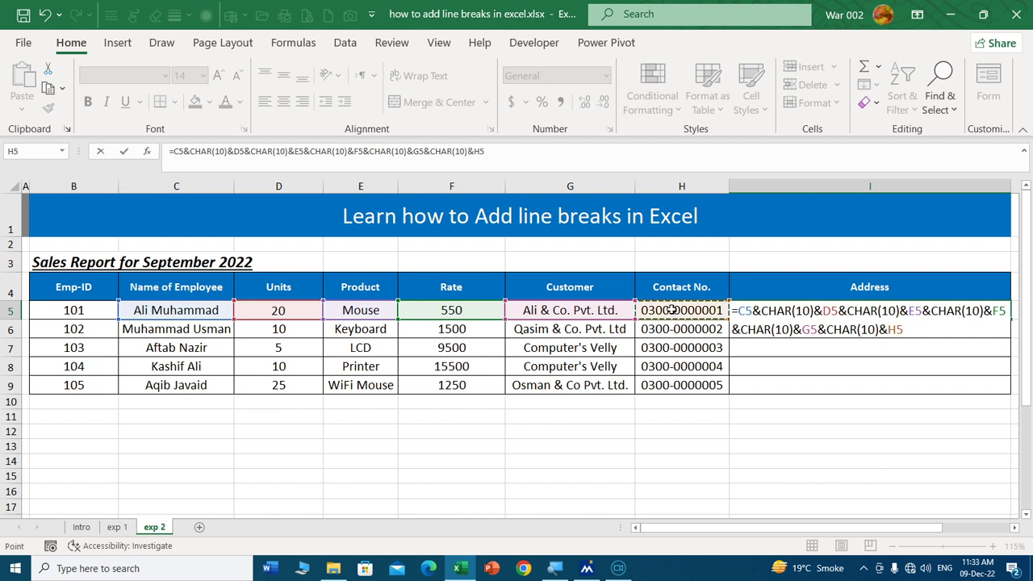
pyautogui.write('&')
pyautogui.write('Char(')
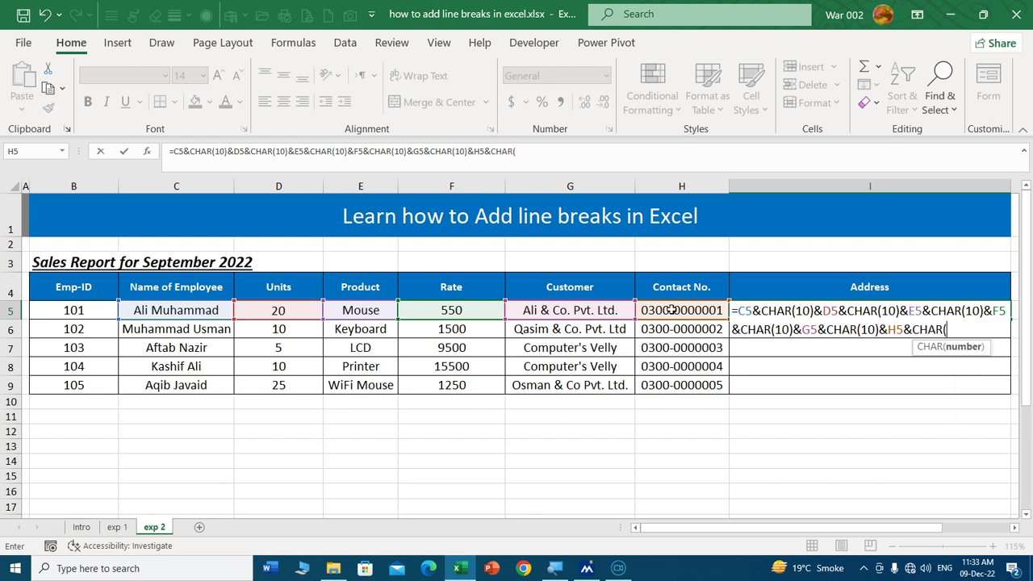
pyautogui.write('10)')
# Commit the I5 Address formula and fill it down through I9
pyautogui.press('Return')
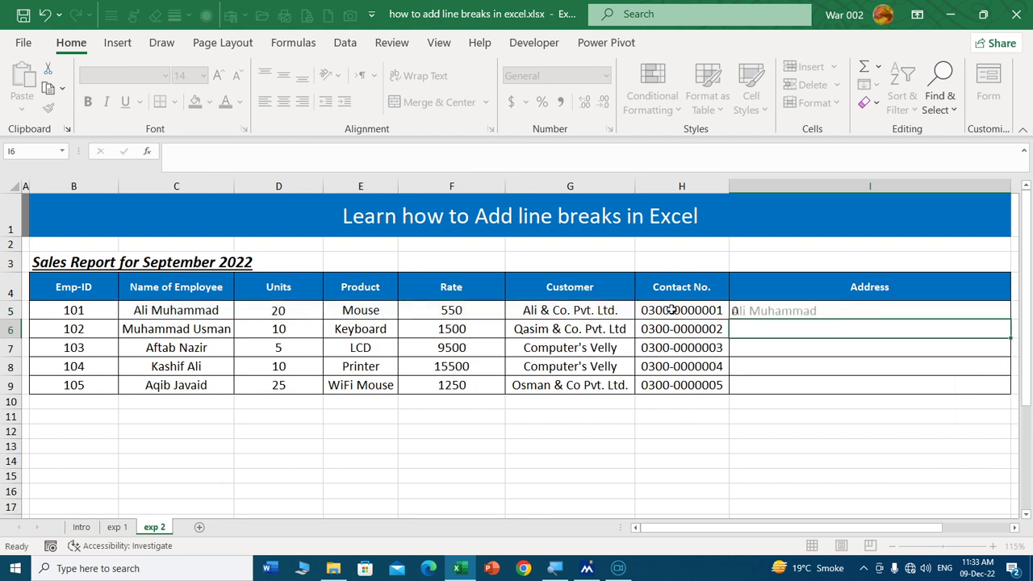
pyautogui.click(1000, 310)
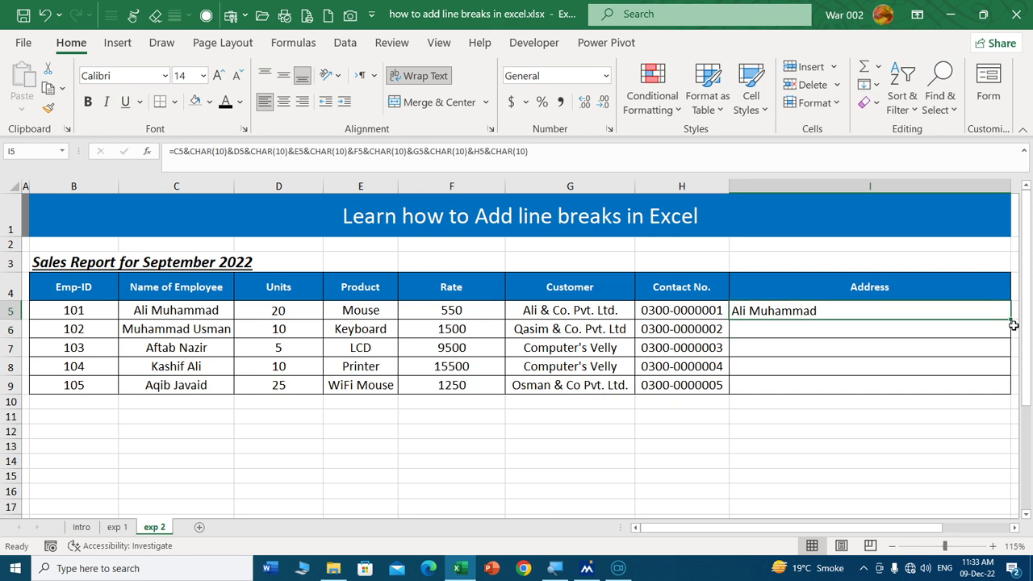
pyautogui.doubleClick(1008, 320)
pyautogui.click(795, 365)
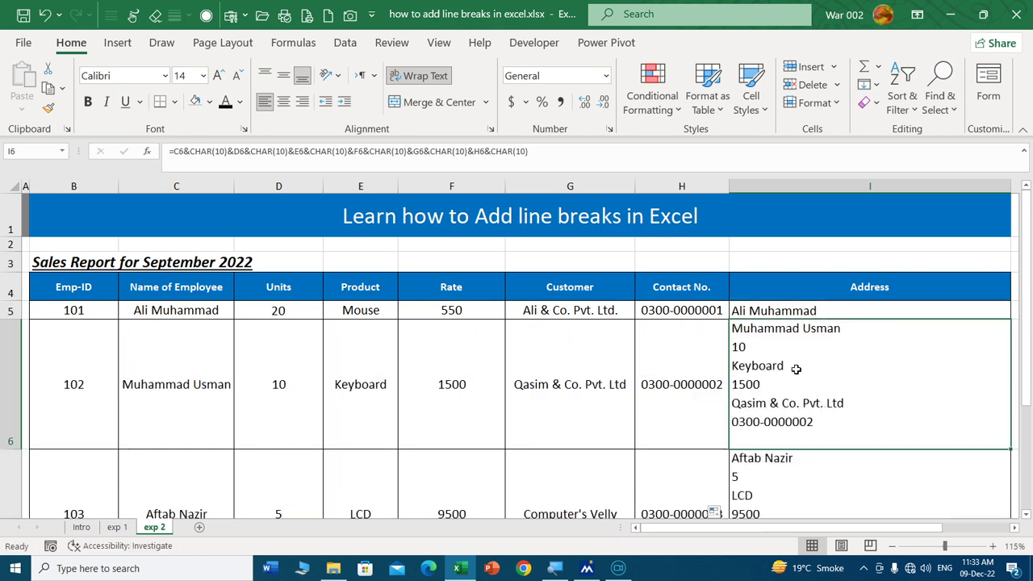
pyautogui.click(905, 311)
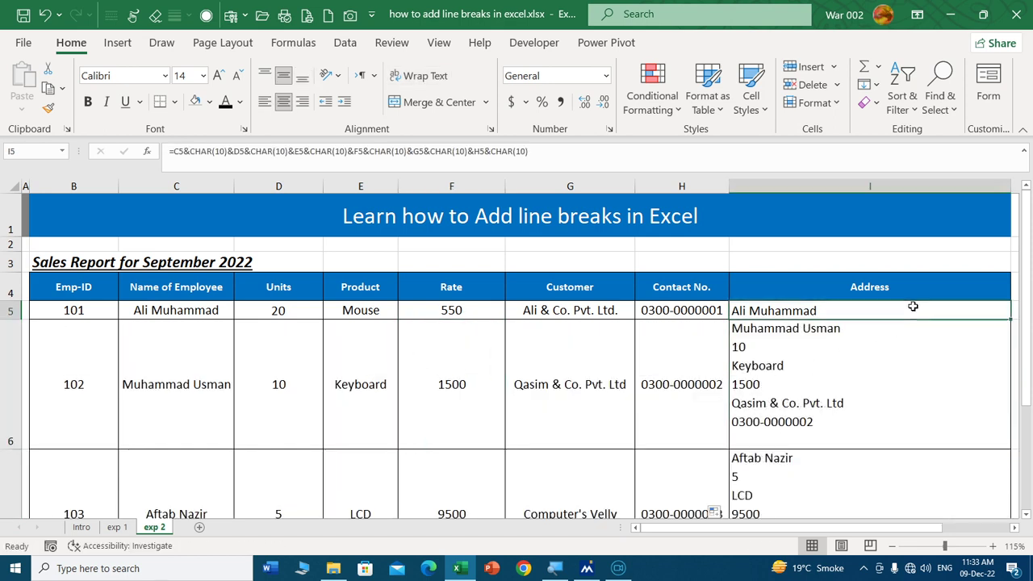
pyautogui.moveTo(1010, 319); pyautogui.dragTo(1000, 400)
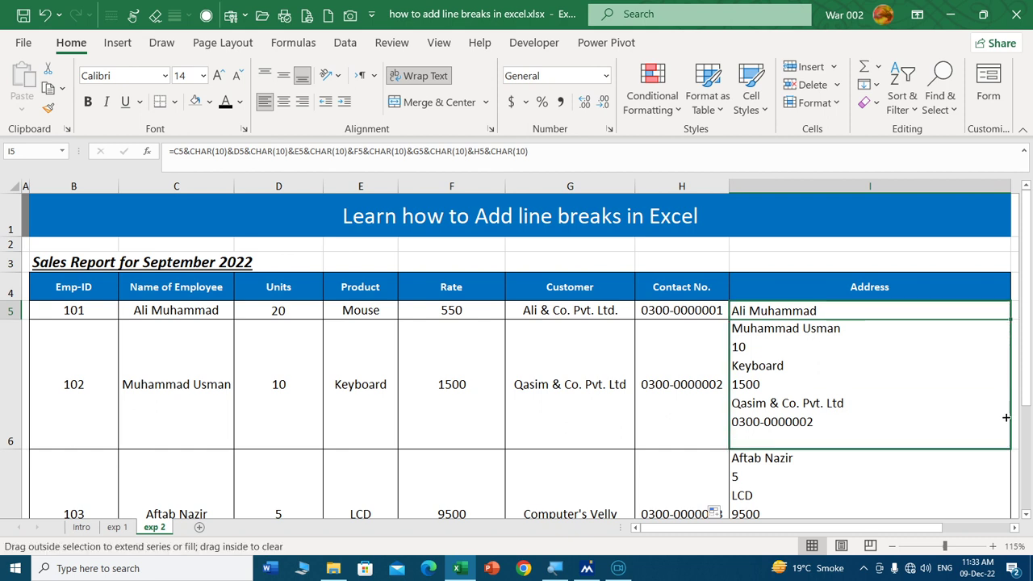
pyautogui.click(867, 387)
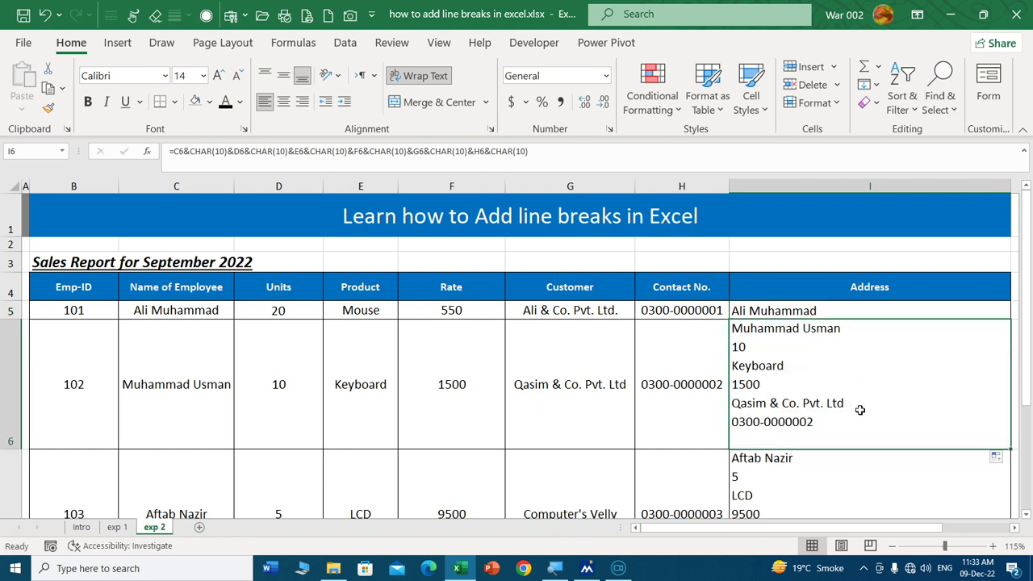
pyautogui.press('Up')
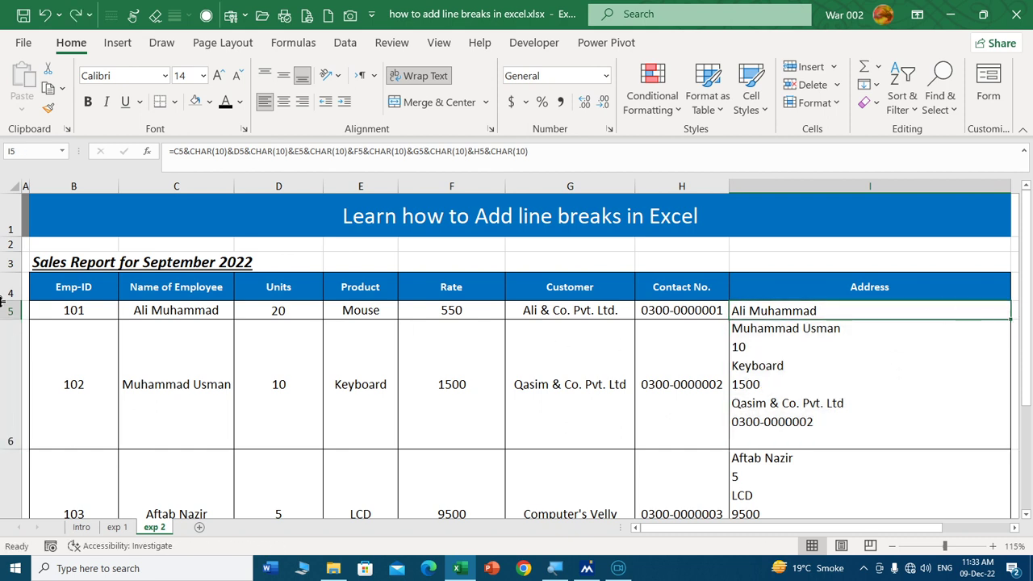
# Auto-fit row 5 so all its wrapped Address lines show, then scroll the table
pyautogui.doubleClick(11, 318)
pyautogui.click(533, 408)
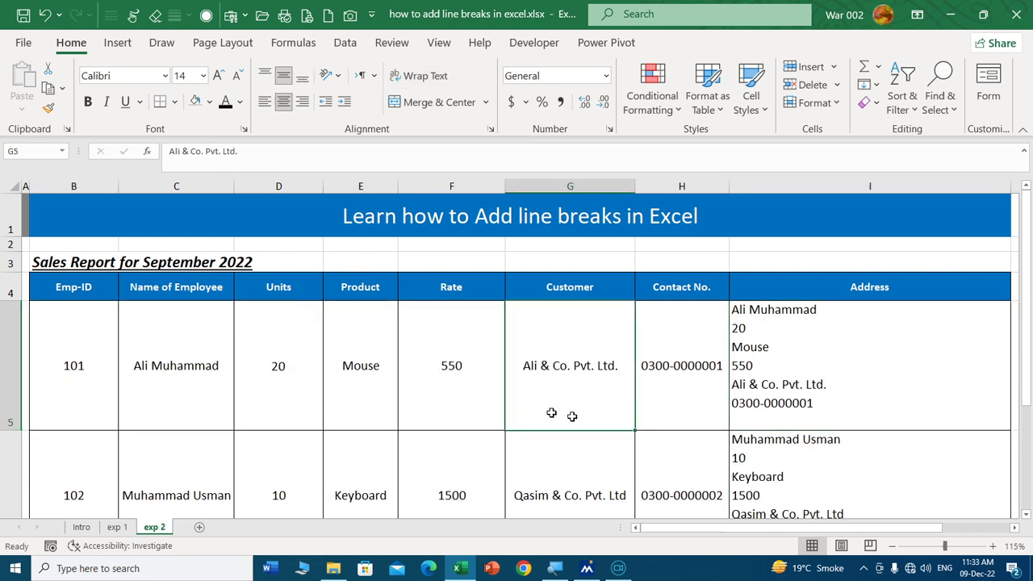
pyautogui.scroll(-1, 784, 392)
pyautogui.scroll(-4, 782, 393)
pyautogui.scroll(3, 781, 393)
pyautogui.click(842, 360)
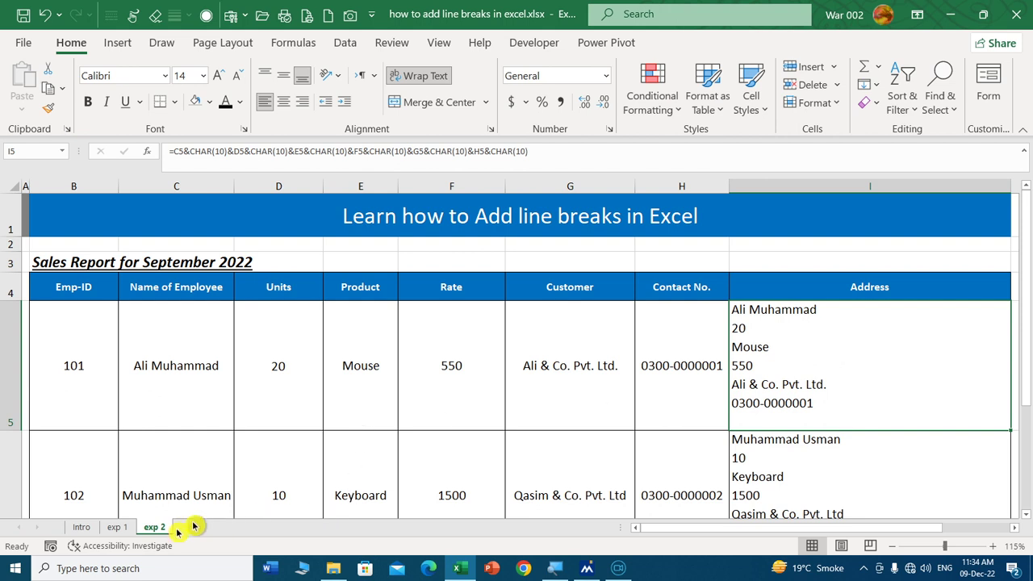
# Glance at the exp 1 sheet, then return to the Intro title card
pyautogui.click(121, 529)
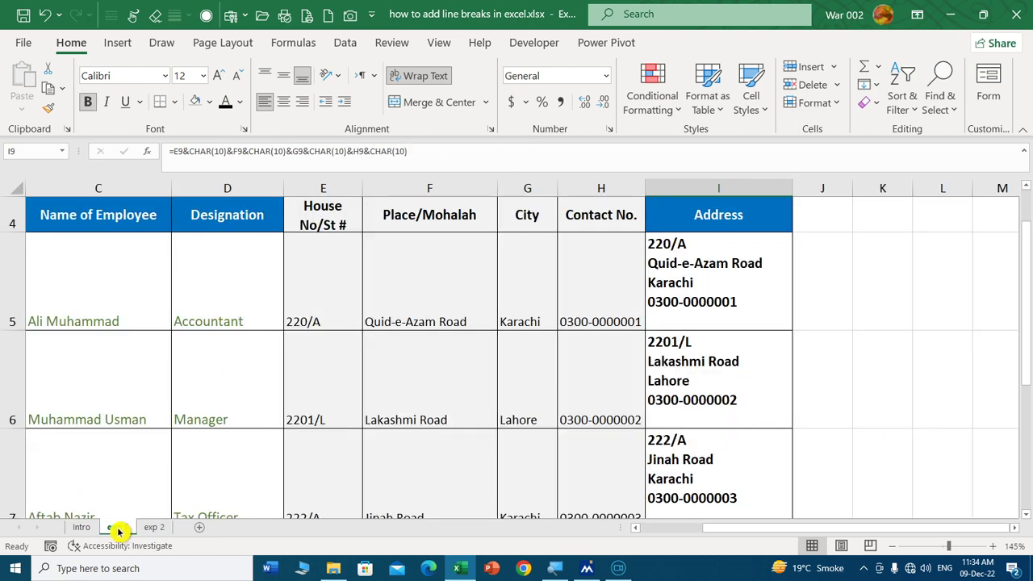
pyautogui.click(89, 528)
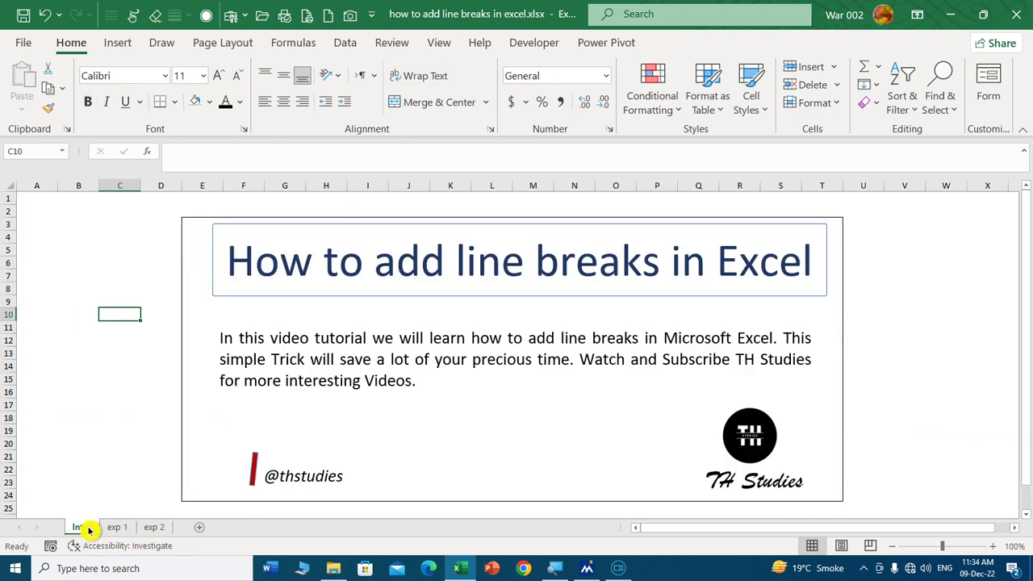